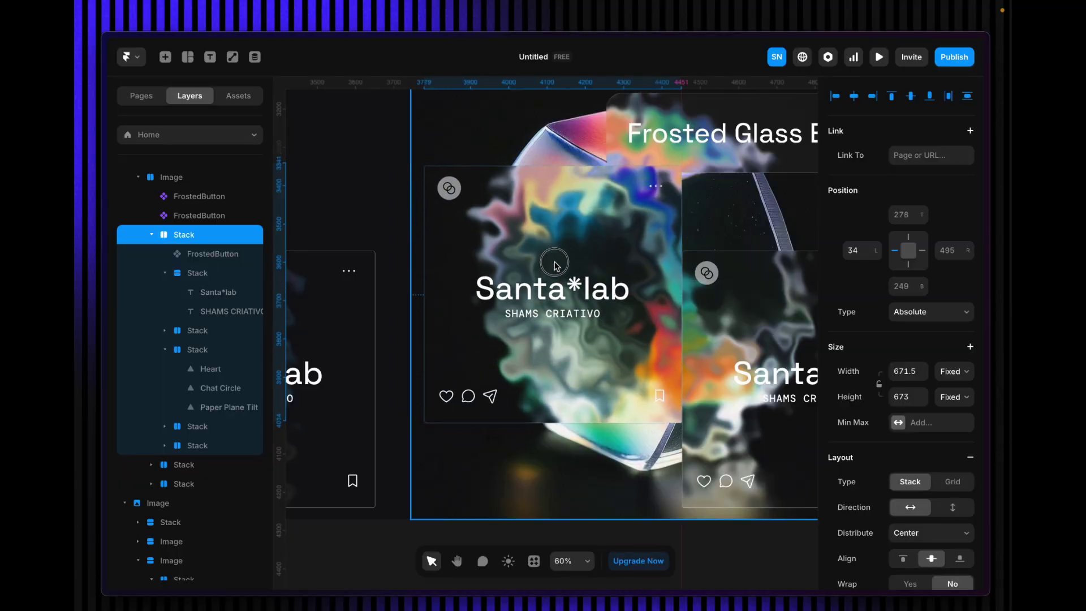
Move the Santa*lab card stack slightly, then nudge the Frosted Glass Effect button up and right.
{"action": "left_click", "coordinate": [506, 257]}
{"action": "left_click_drag", "start_coordinate": [506, 257], "coordinate": [530, 268]}
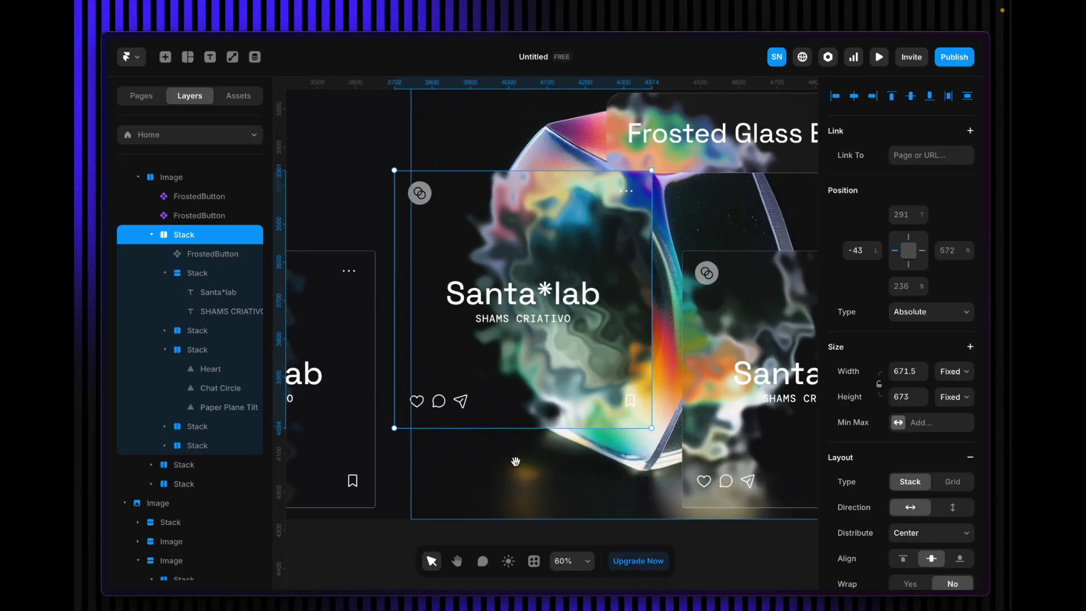
{"action": "key", "text": "h"}
{"action": "left_click_drag", "start_coordinate": [419, 501], "coordinate": [359, 465]}
{"action": "scroll", "coordinate": [630, 238], "scroll_direction": "up", "scroll_amount": 4}
{"action": "scroll", "coordinate": [630, 237], "scroll_direction": "right", "scroll_amount": 4}
{"action": "key", "text": "v"}
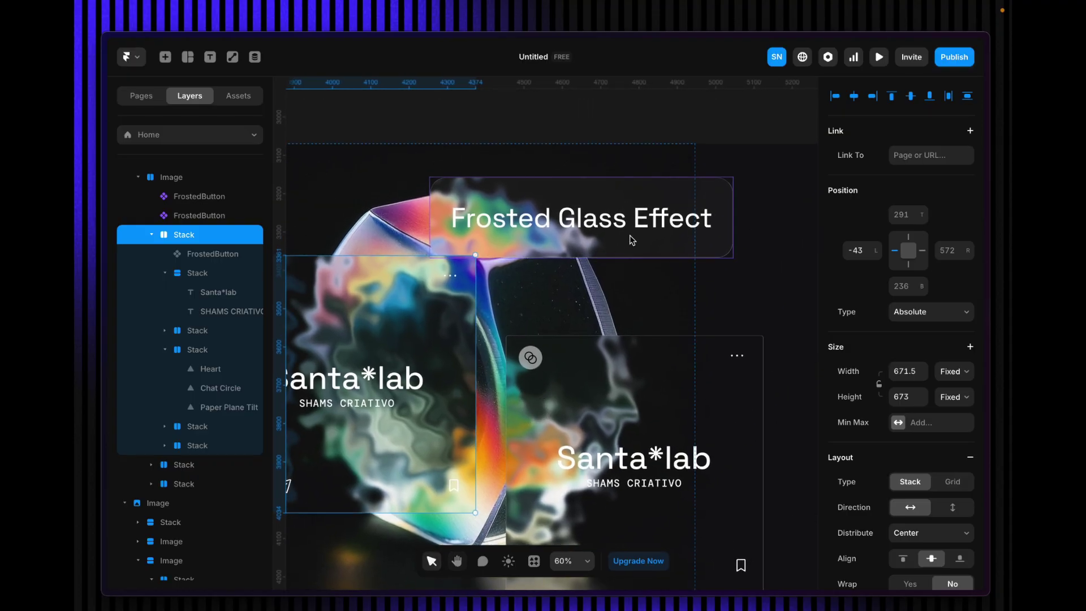
{"action": "left_click", "coordinate": [626, 253]}
{"action": "left_click_drag", "start_coordinate": [626, 253], "coordinate": [683, 228]}
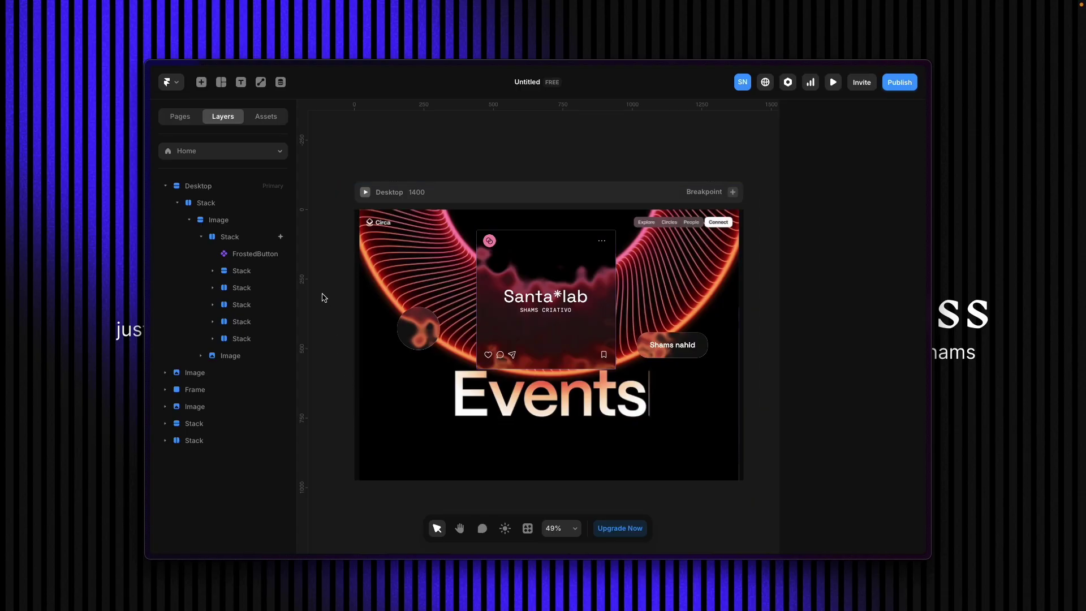
Review the frosted Santa*lab card's component properties, then switch to the blank Untitled project.
{"action": "left_click", "coordinate": [574, 264]}
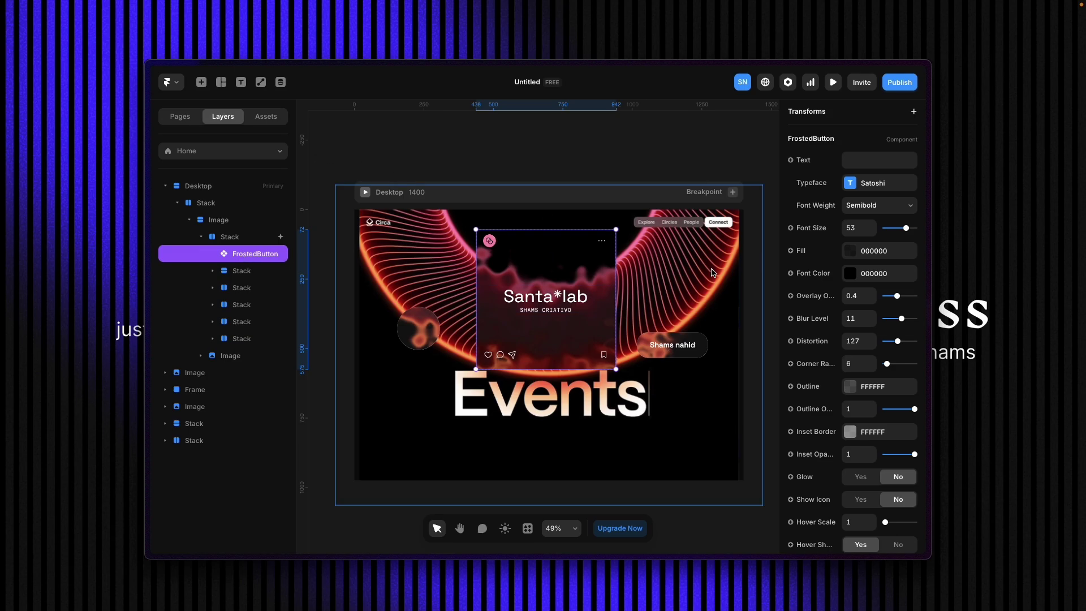
{"action": "scroll", "coordinate": [849, 323], "scroll_direction": "down", "scroll_amount": 3}
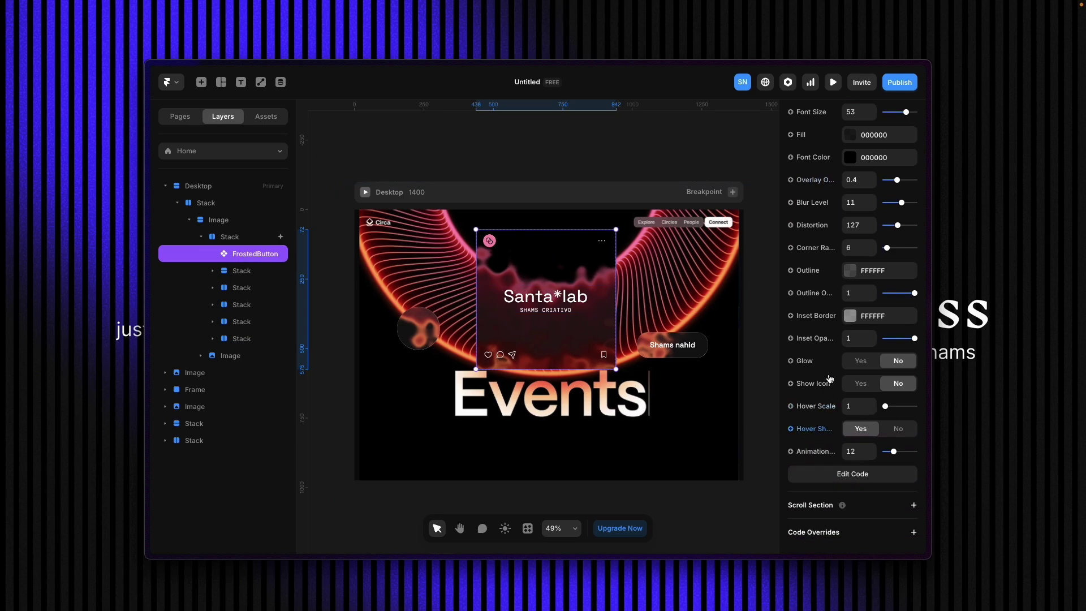
{"action": "scroll", "coordinate": [832, 340], "scroll_direction": "up", "scroll_amount": 4}
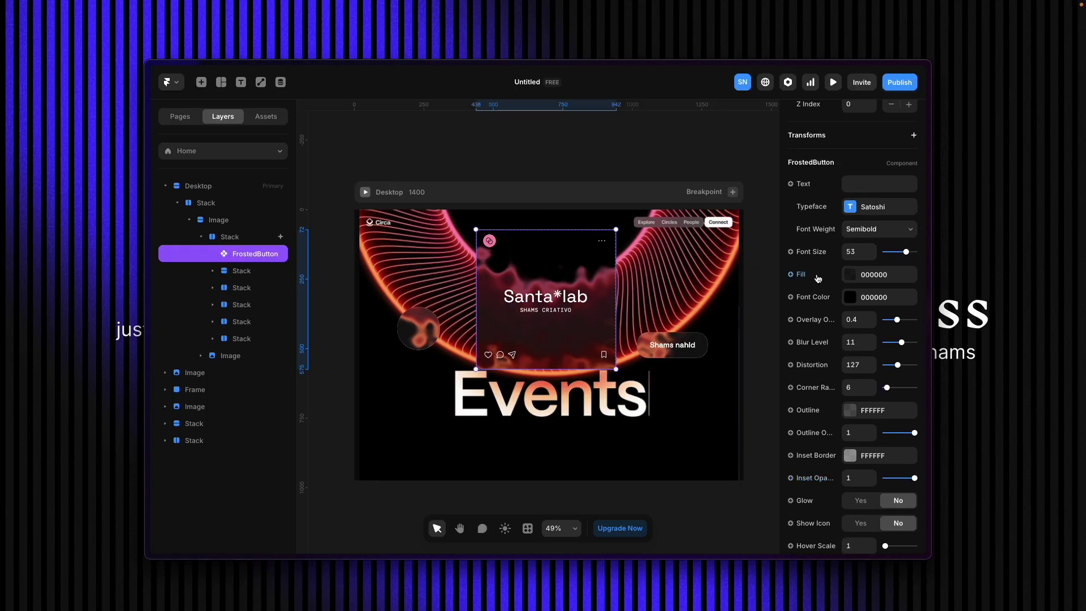
{"action": "scroll", "coordinate": [827, 408], "scroll_direction": "down", "scroll_amount": 4}
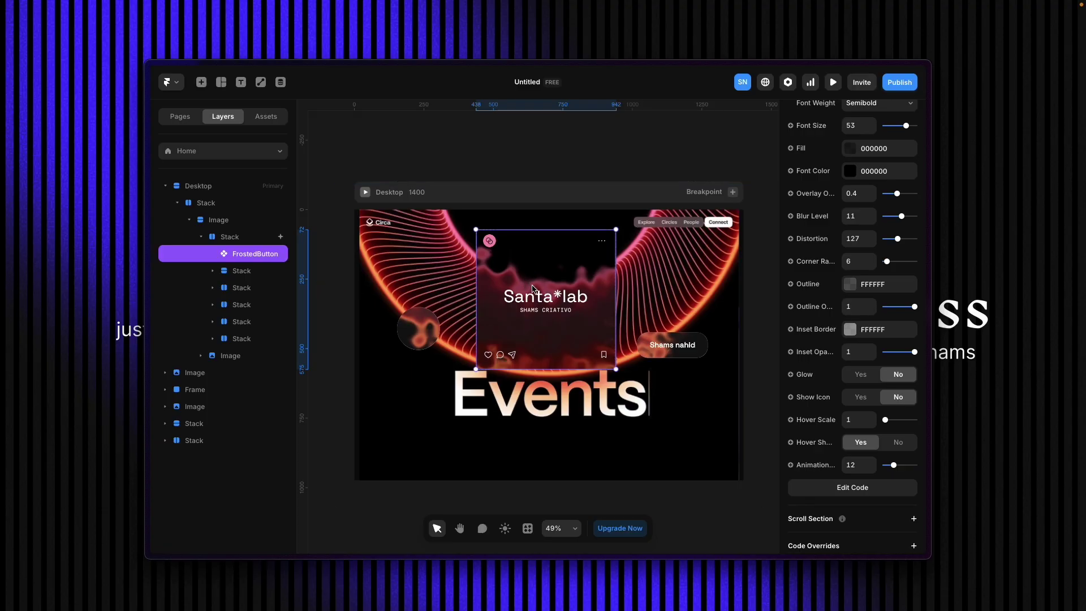
{"action": "mouse_move", "coordinate": [149, 221]}
{"action": "left_click", "coordinate": [184, 192]}
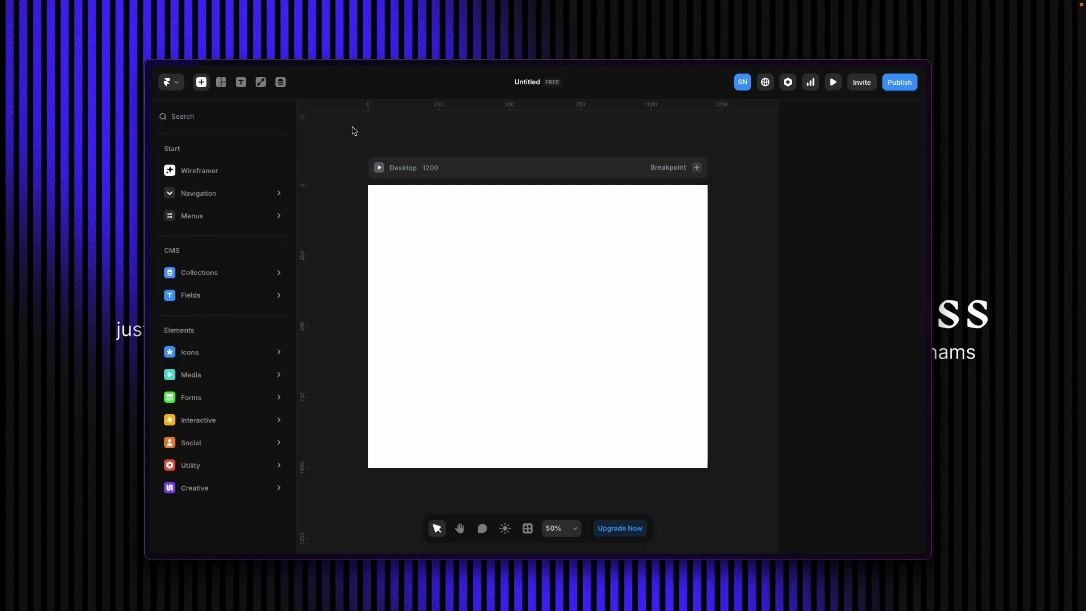
Give the Desktop frame a vertical Stack layout with 10 gap.
{"action": "left_click", "coordinate": [485, 171]}
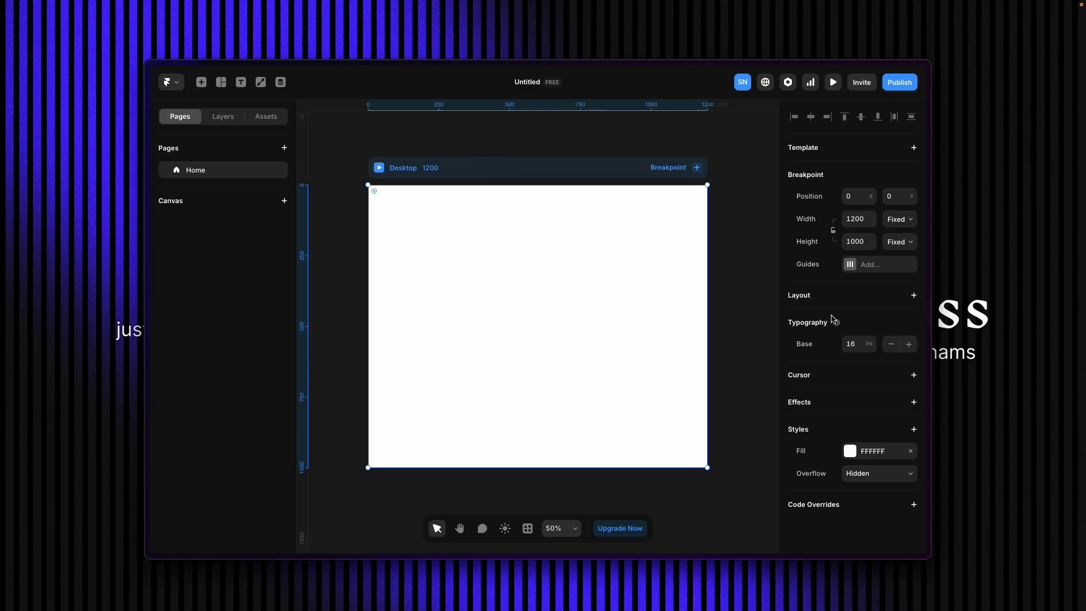
{"action": "left_click", "coordinate": [841, 299]}
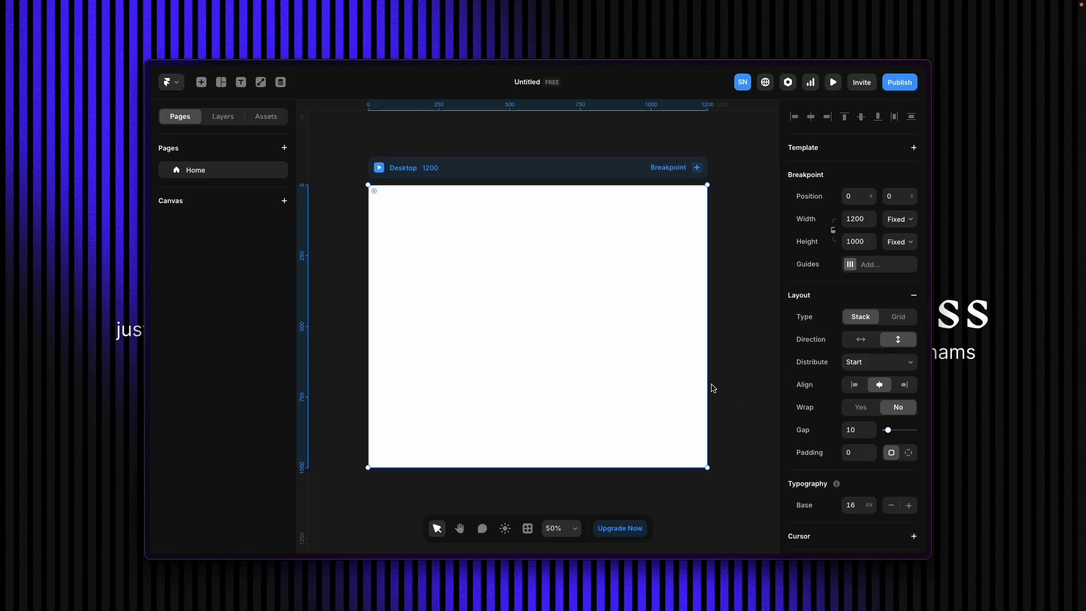
{"action": "left_click", "coordinate": [730, 333]}
Drag a FrostedButton component below the Desktop frame, then reselect Desktop in Layers.
{"action": "scroll", "coordinate": [580, 454], "scroll_direction": "down", "scroll_amount": 4}
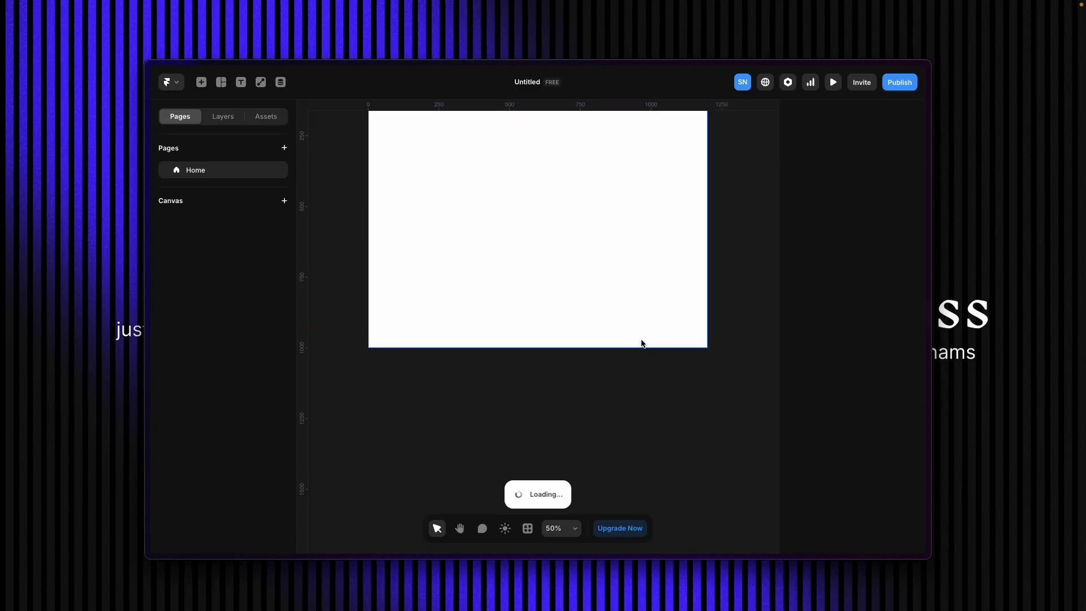
{"action": "left_click_drag", "start_coordinate": [558, 330], "coordinate": [527, 435]}
{"action": "left_click", "coordinate": [223, 117]}
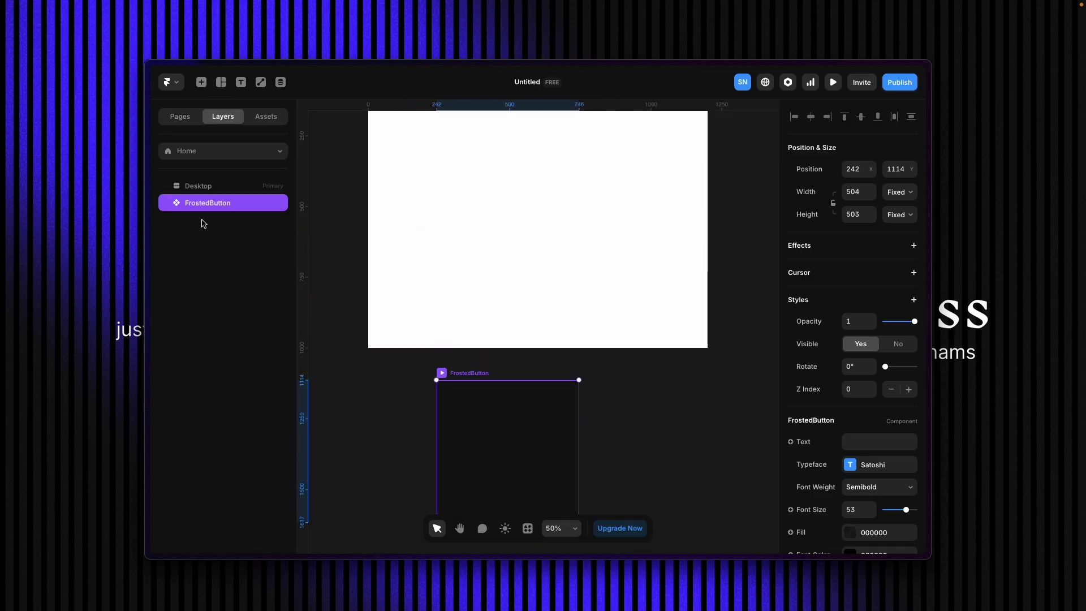
{"action": "left_click", "coordinate": [477, 223]}
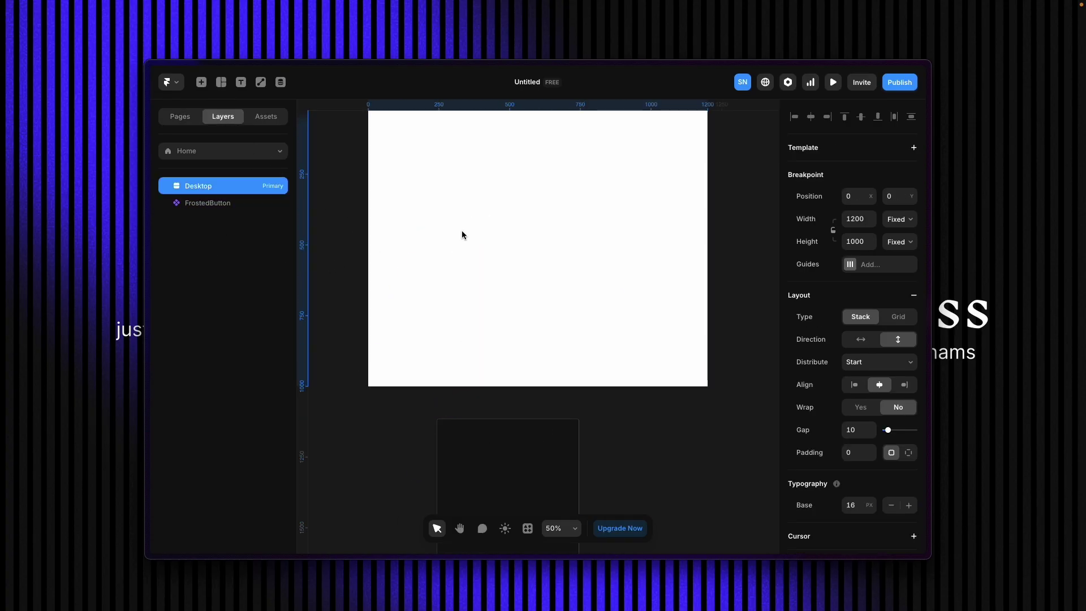
Copy the Events hero Image from the Events project and paste it into the new Desktop frame.
{"action": "left_click", "coordinate": [187, 169]}
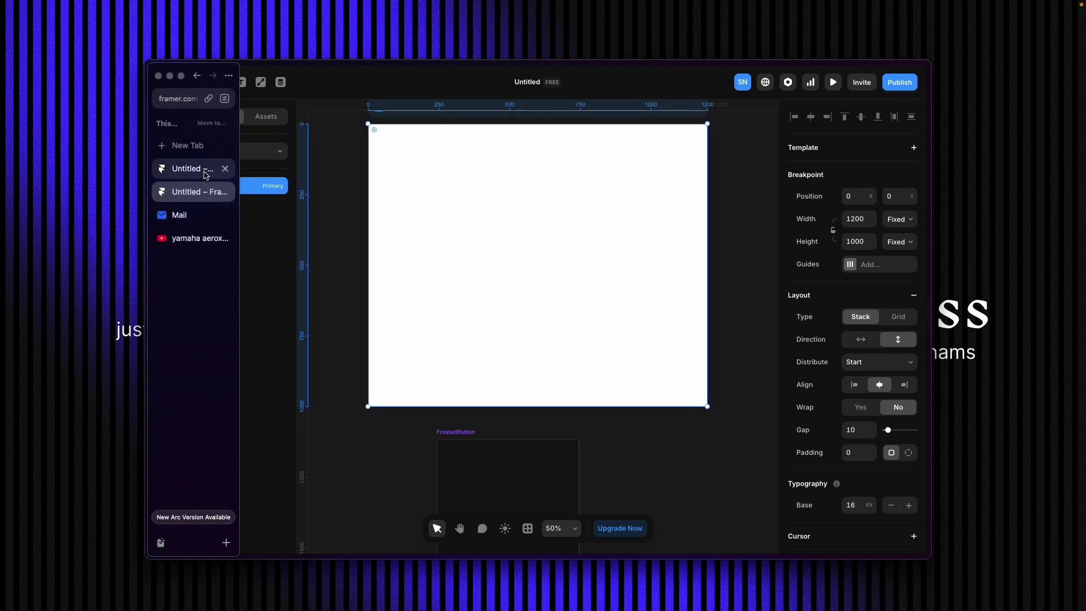
{"action": "left_click", "coordinate": [687, 288]}
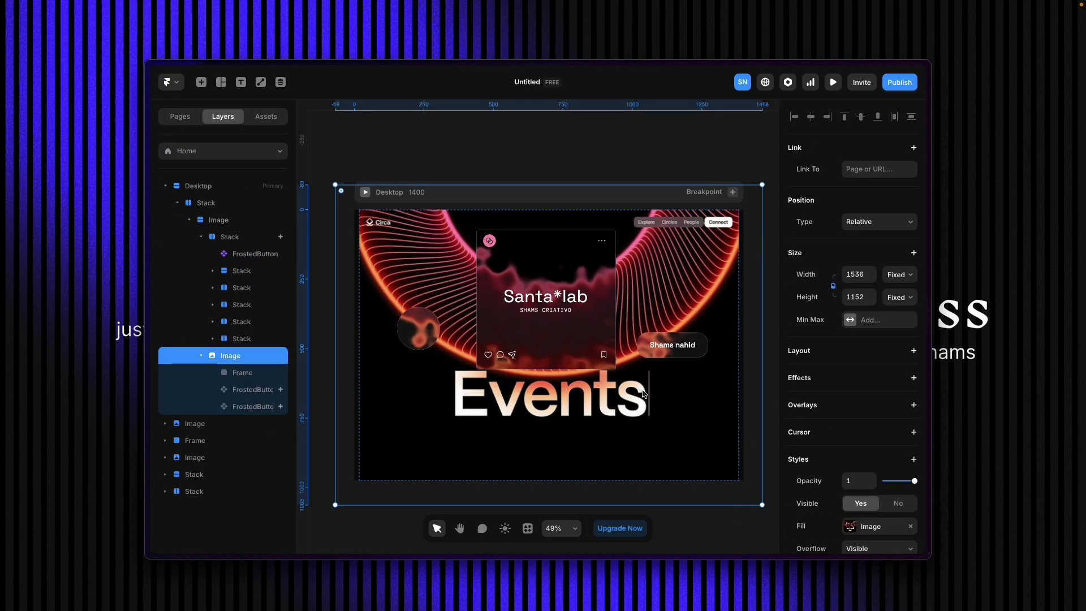
{"action": "left_click", "coordinate": [180, 117]}
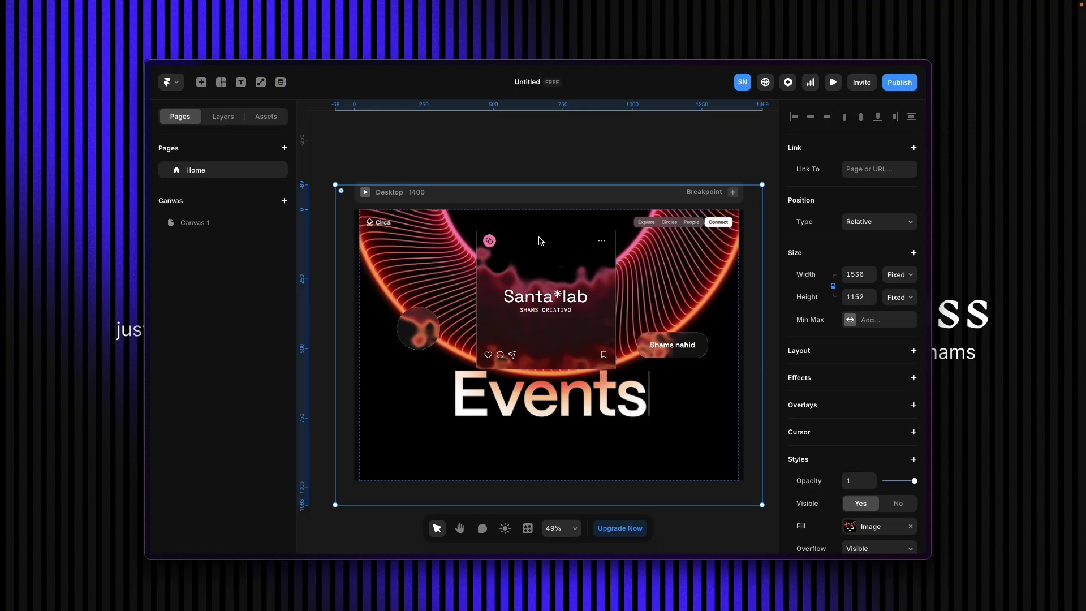
{"action": "left_click", "coordinate": [192, 190]}
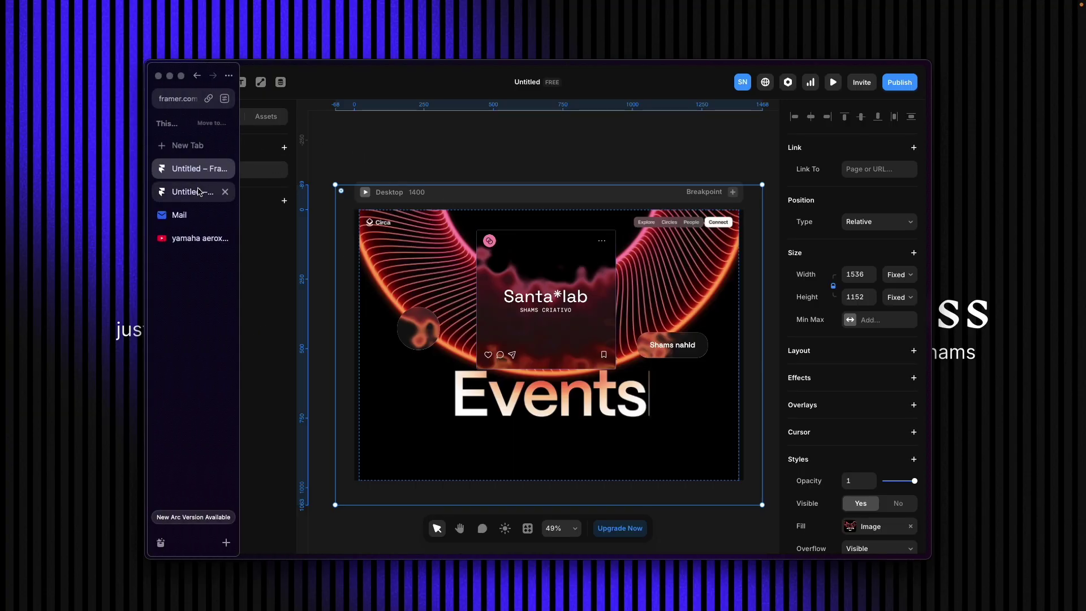
{"action": "key", "text": "ctrl+v"}
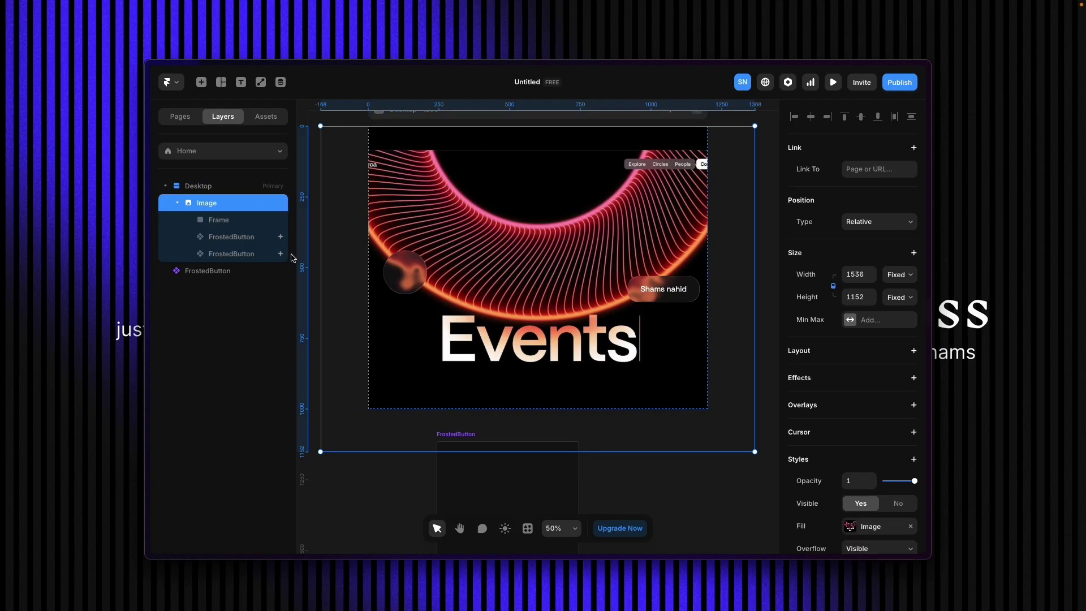
{"action": "left_click", "coordinate": [220, 221]}
Delete the Frame, the frosted circle button and the Shams nahid button from the hero image.
{"action": "key", "text": "Delete"}
{"action": "left_click", "coordinate": [228, 224]}
{"action": "key", "text": "Delete"}
{"action": "left_click", "coordinate": [233, 221]}
{"action": "key", "text": "Delete"}
Size the hero image to Fill width (1fr) and Viewport height (100vh), then open Canvas 1.
{"action": "left_click", "coordinate": [470, 204]}
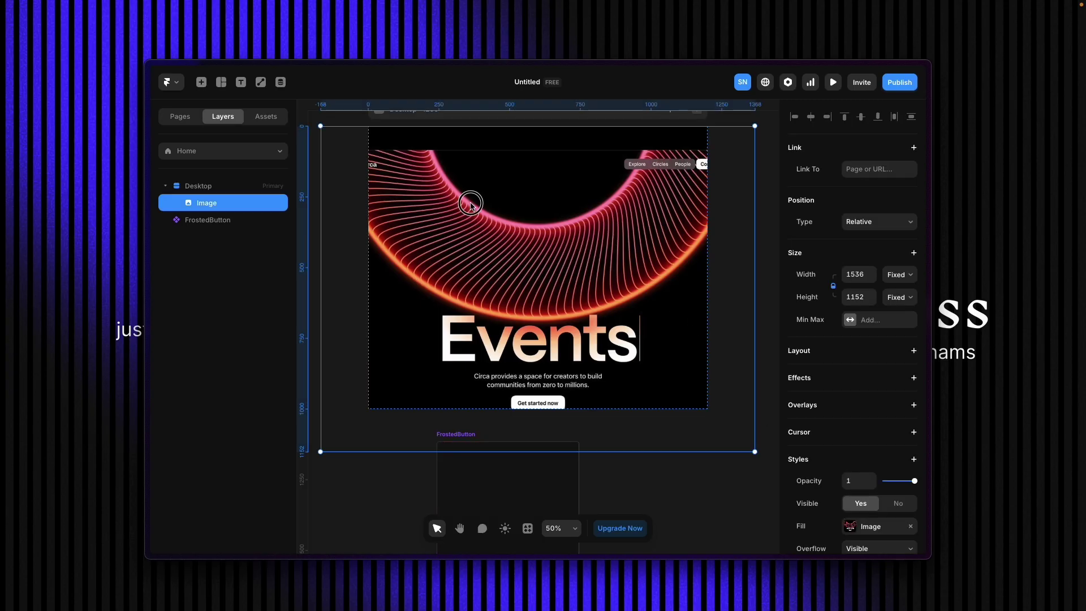
{"action": "left_click", "coordinate": [900, 275]}
{"action": "left_click", "coordinate": [899, 299]}
{"action": "left_click", "coordinate": [901, 298]}
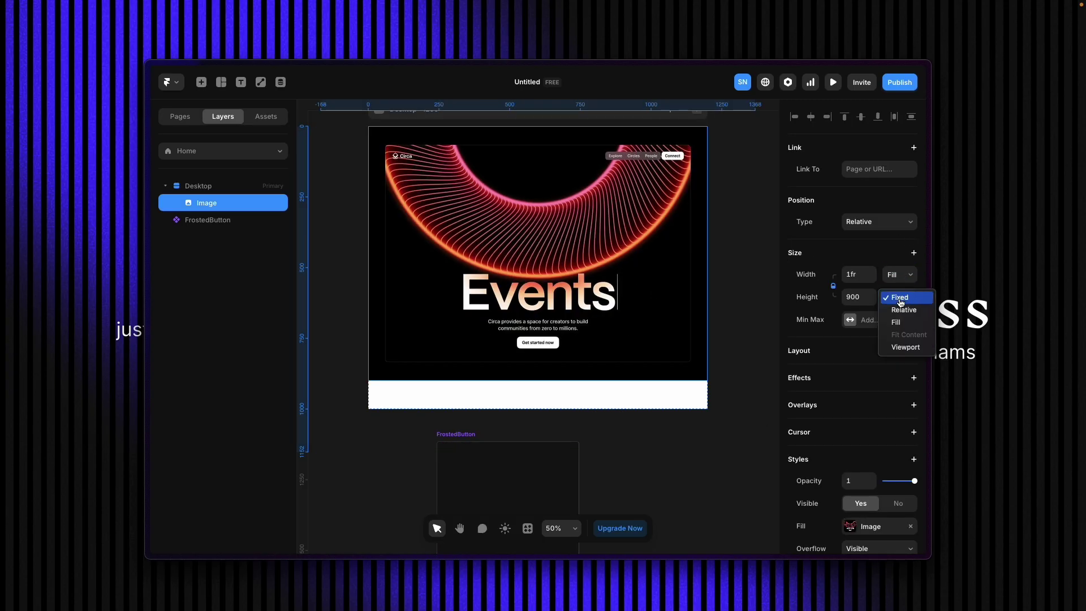
{"action": "left_click", "coordinate": [904, 310]}
{"action": "left_click", "coordinate": [899, 297]}
{"action": "left_click", "coordinate": [907, 334]}
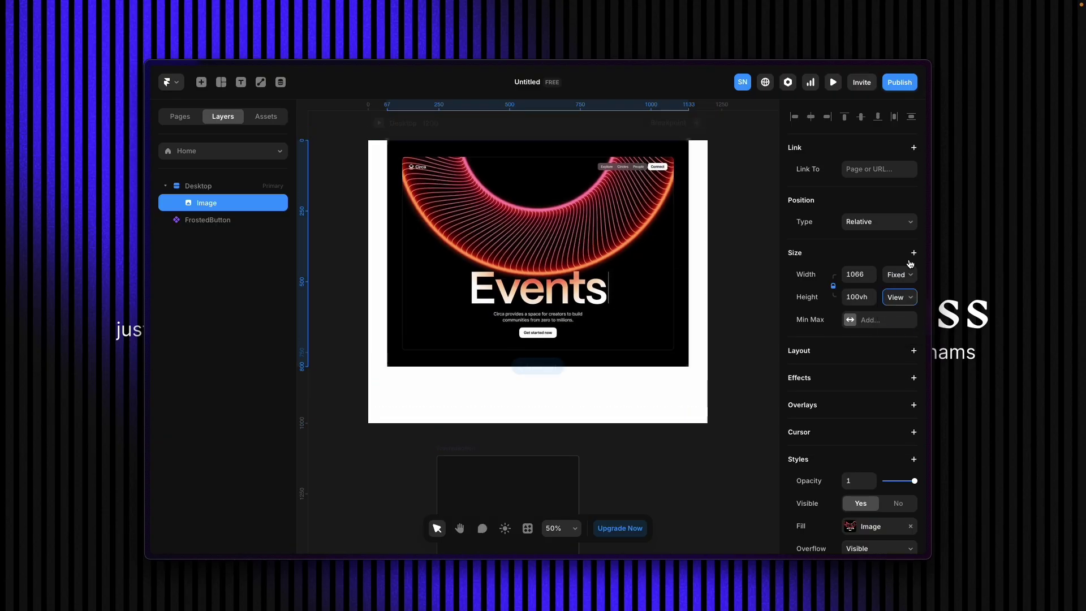
{"action": "left_click", "coordinate": [900, 275]}
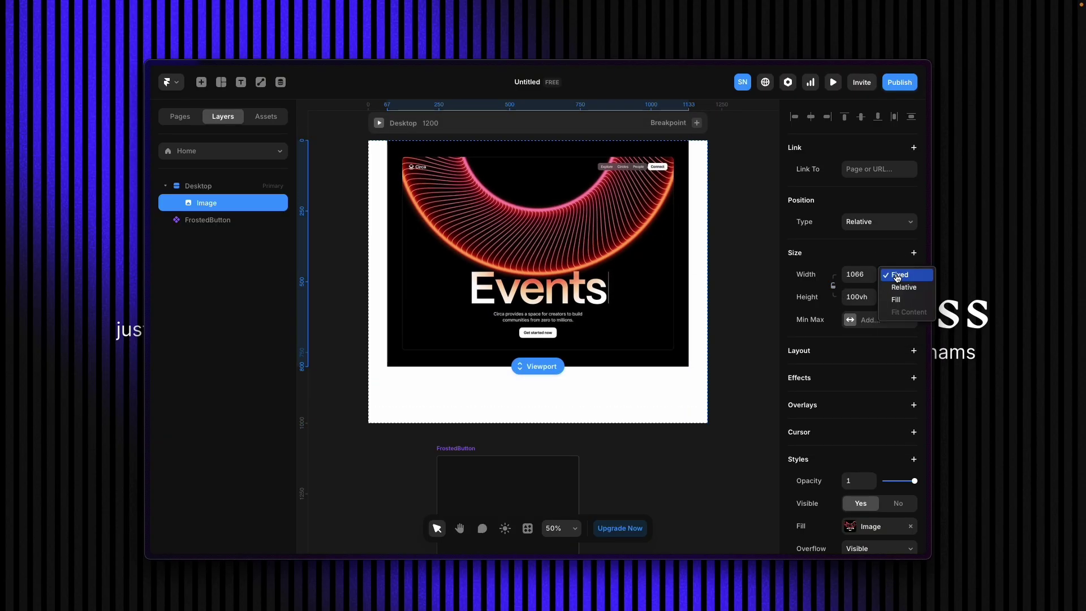
{"action": "left_click", "coordinate": [917, 301]}
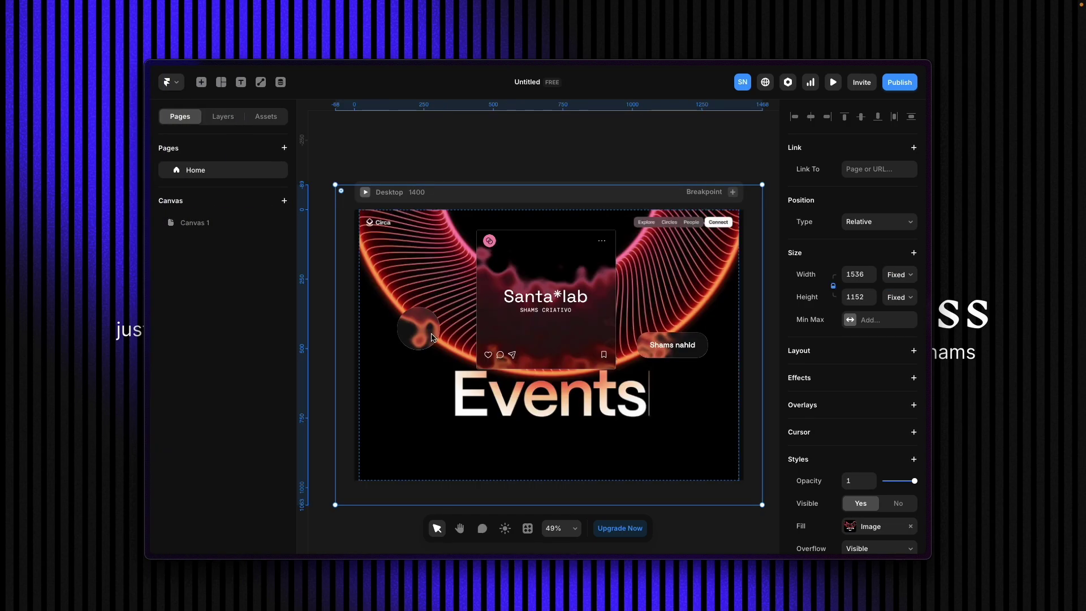
{"action": "left_click", "coordinate": [194, 223]}
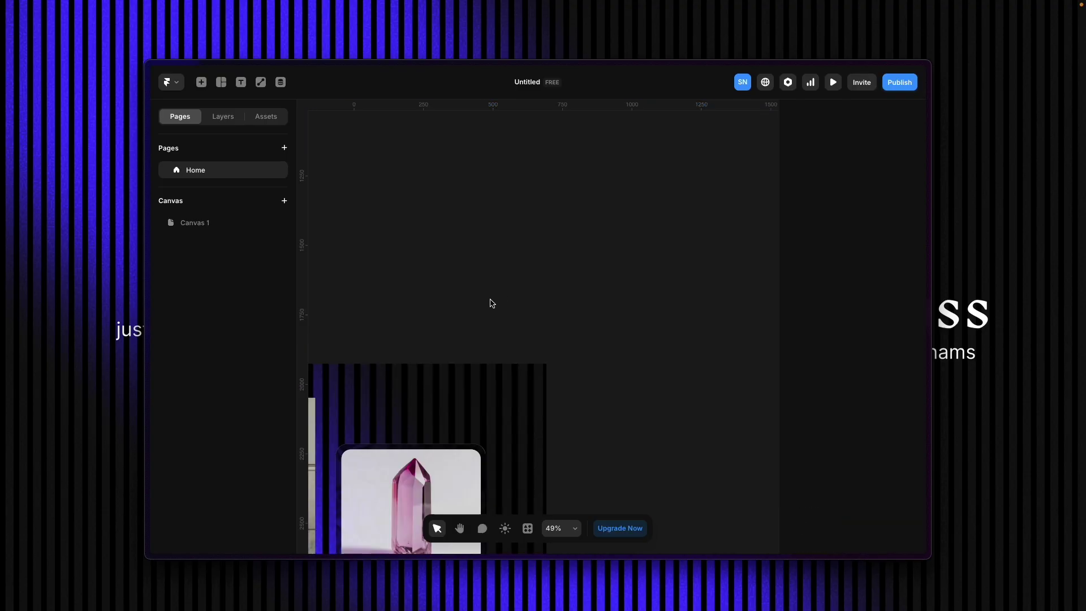
Nudge the centre Santa*lab card slightly on the canvas.
{"action": "scroll", "coordinate": [492, 304], "scroll_direction": "down", "scroll_amount": 5}
{"action": "scroll", "coordinate": [492, 304], "scroll_direction": "left", "scroll_amount": 8}
{"action": "left_click", "coordinate": [461, 289]}
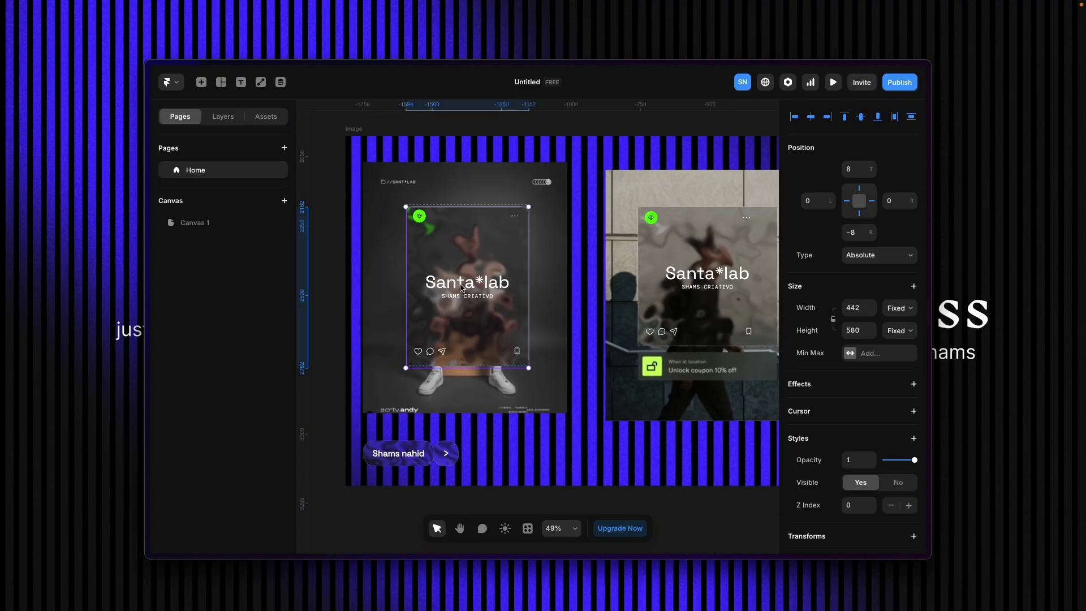
{"action": "left_click_drag", "start_coordinate": [452, 274], "coordinate": [454, 274]}
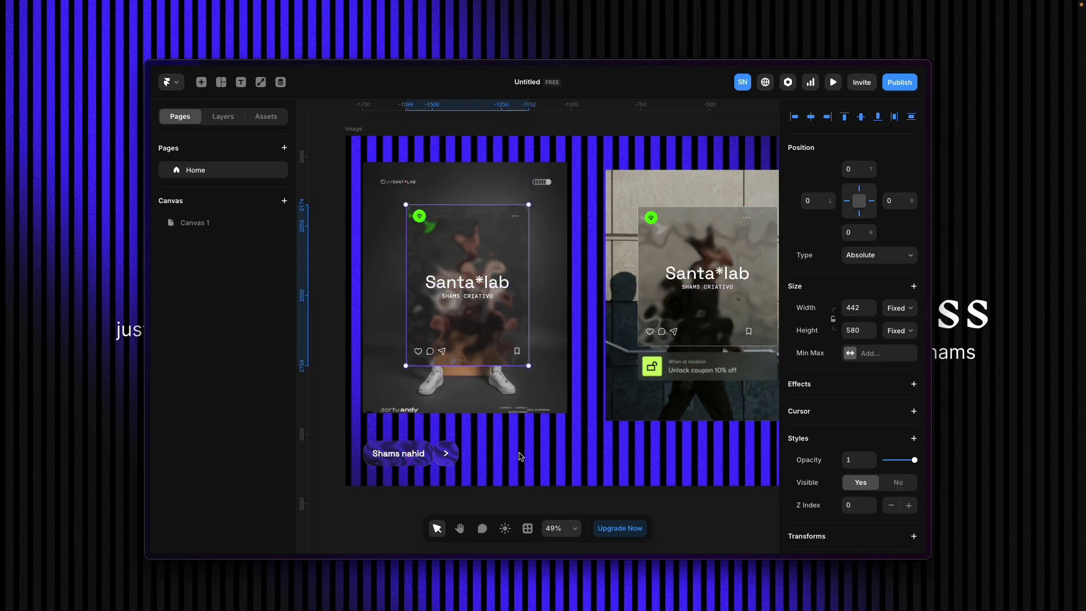
Expand the card's layers to inspect its FrostedButton and Santa*lab text stack.
{"action": "scroll", "coordinate": [625, 516], "scroll_direction": "right", "scroll_amount": 2}
{"action": "scroll", "coordinate": [368, 206], "scroll_direction": "left", "scroll_amount": 2}
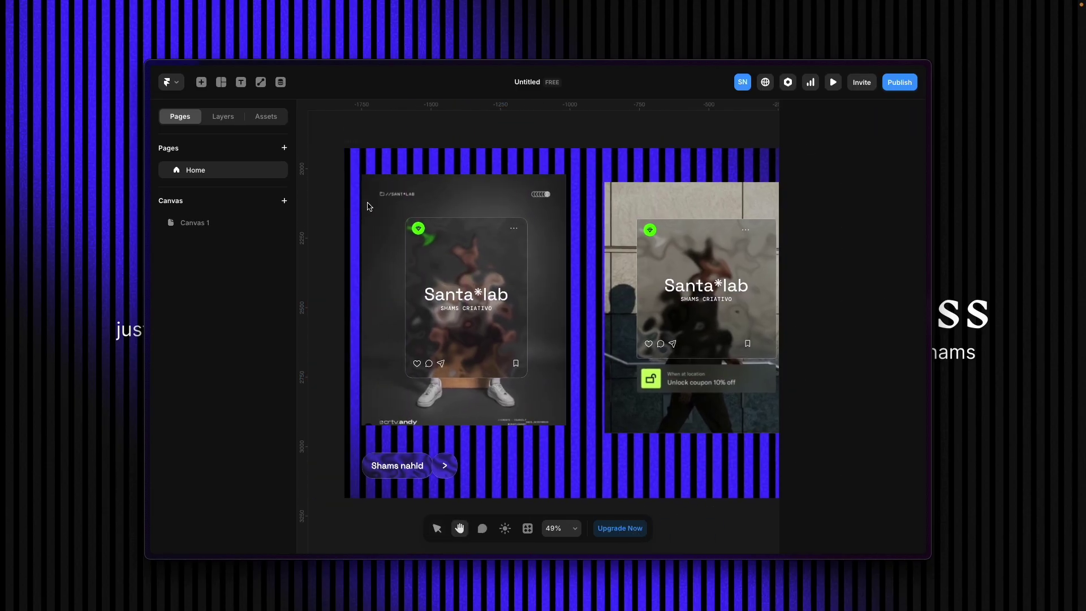
{"action": "left_click", "coordinate": [228, 117]}
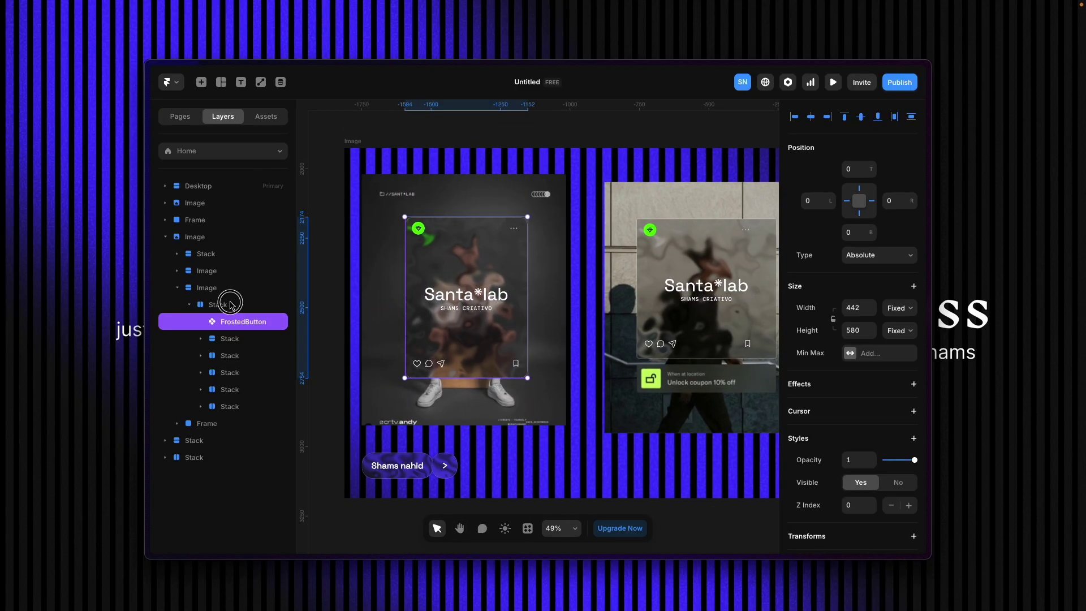
{"action": "left_click", "coordinate": [230, 303]}
{"action": "left_click", "coordinate": [245, 322]}
{"action": "left_click", "coordinate": [251, 341]}
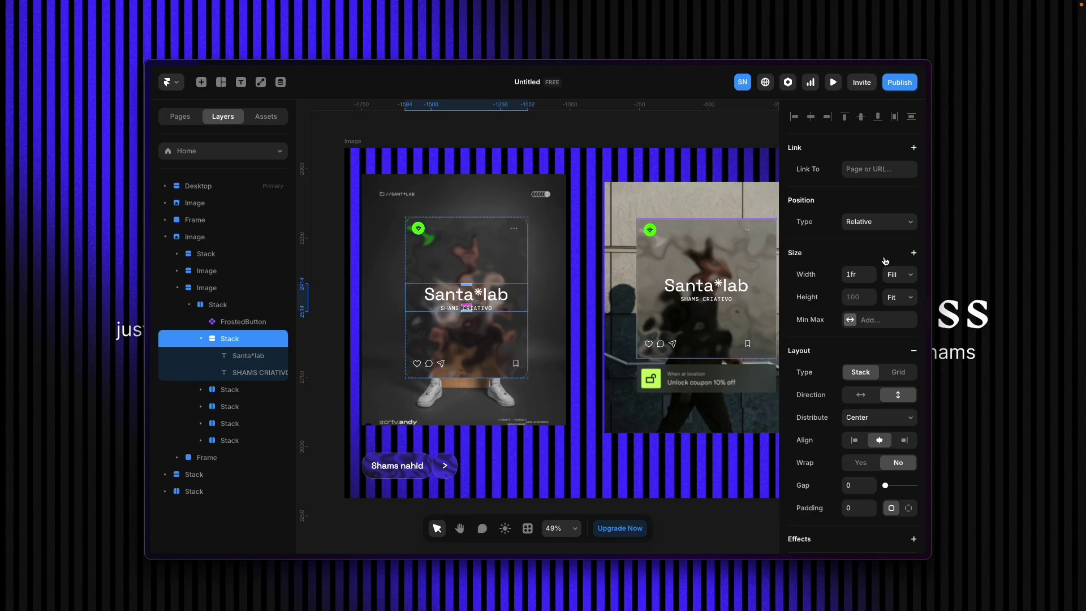
{"action": "left_click", "coordinate": [200, 339]}
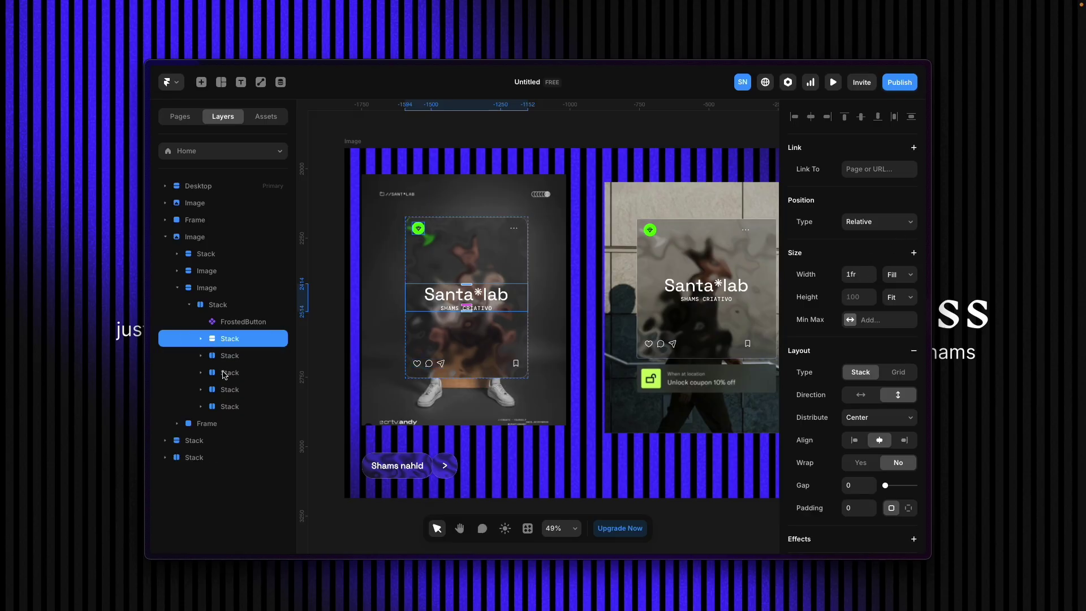
Move the frosted card up and to the right on the canvas.
{"action": "left_click", "coordinate": [720, 513]}
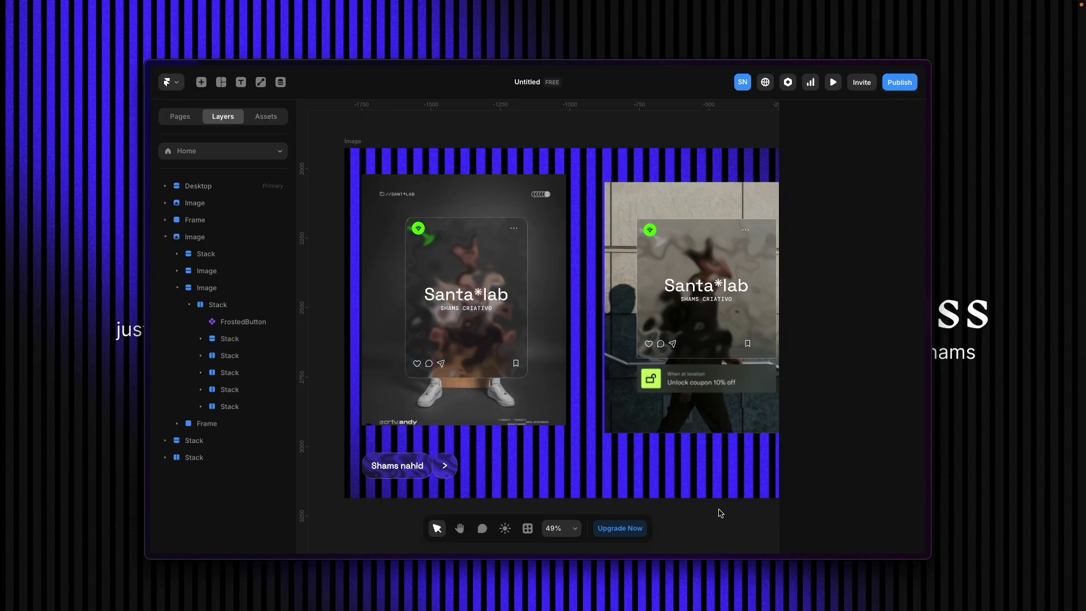
{"action": "scroll", "coordinate": [721, 513], "scroll_direction": "right", "scroll_amount": 5}
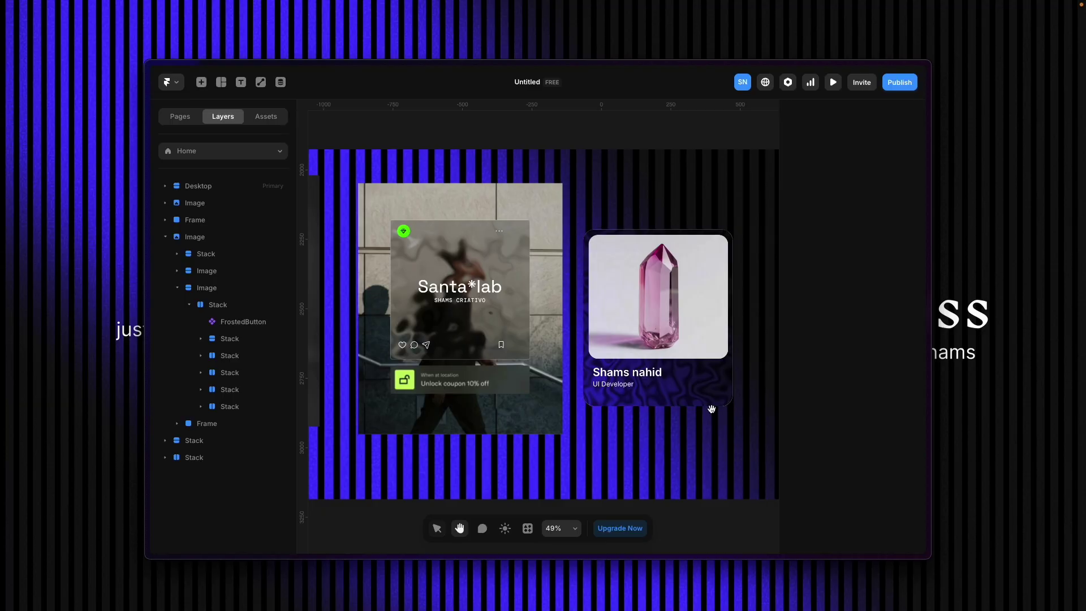
{"action": "scroll", "coordinate": [594, 388], "scroll_direction": "right", "scroll_amount": 5}
{"action": "scroll", "coordinate": [598, 371], "scroll_direction": "down", "scroll_amount": 5}
{"action": "scroll", "coordinate": [617, 364], "scroll_direction": "right", "scroll_amount": 10}
{"action": "scroll", "coordinate": [617, 364], "scroll_direction": "down", "scroll_amount": 8}
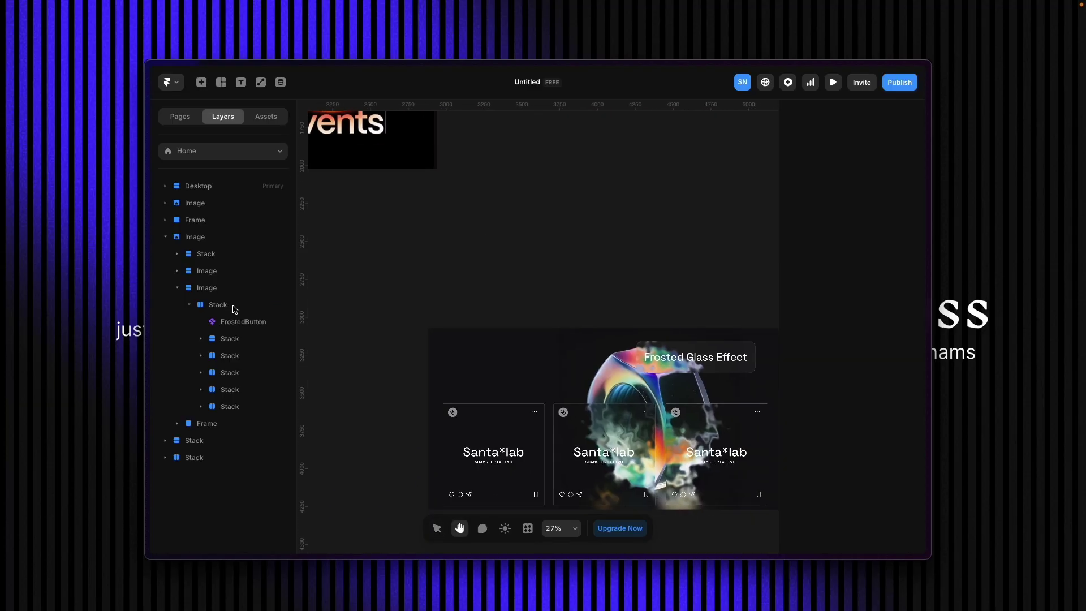
{"action": "scroll", "coordinate": [505, 275], "scroll_direction": "up", "scroll_amount": 3}
{"action": "scroll", "coordinate": [505, 275], "scroll_direction": "up", "scroll_amount": 3}
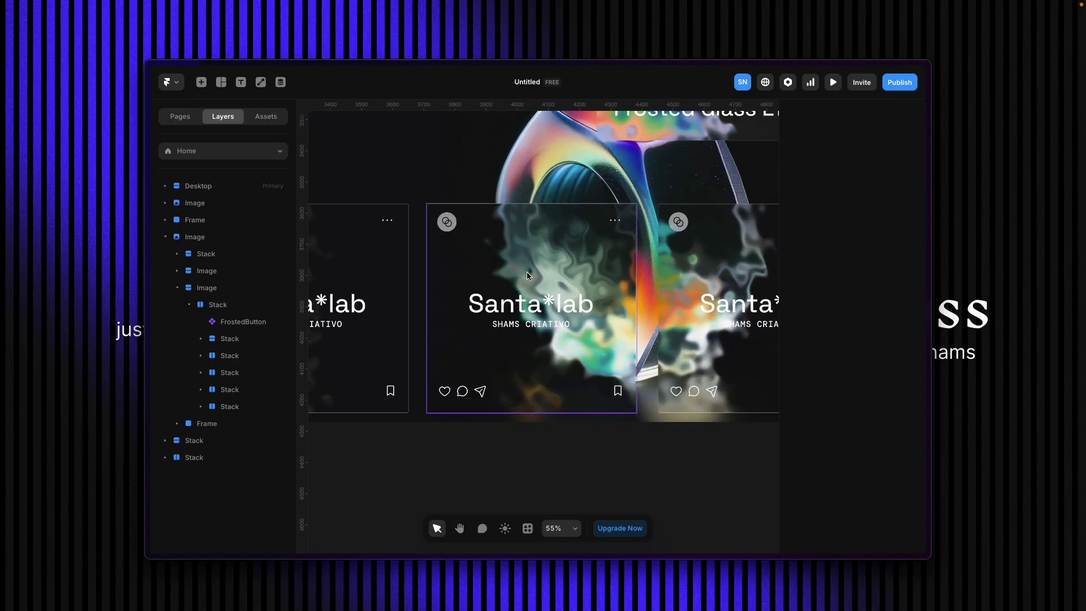
{"action": "left_click", "coordinate": [527, 271]}
{"action": "left_click", "coordinate": [533, 283]}
{"action": "left_click_drag", "start_coordinate": [532, 283], "coordinate": [554, 249]}
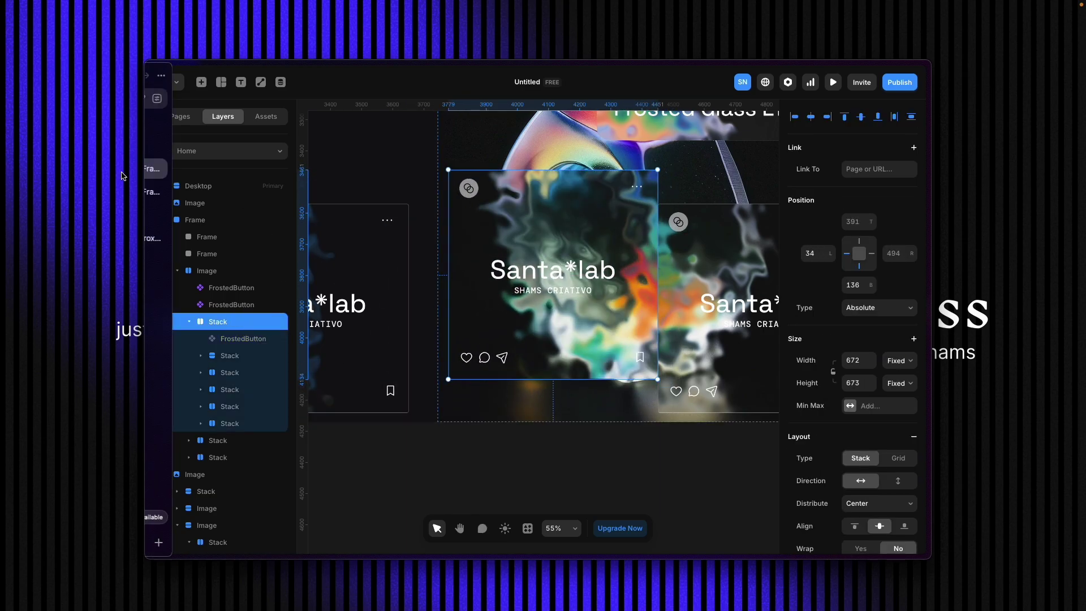
Switch to the Events project and deselect the hero image.
{"action": "mouse_move", "coordinate": [148, 190]}
{"action": "left_click", "coordinate": [193, 191]}
{"action": "left_click", "coordinate": [332, 378]}
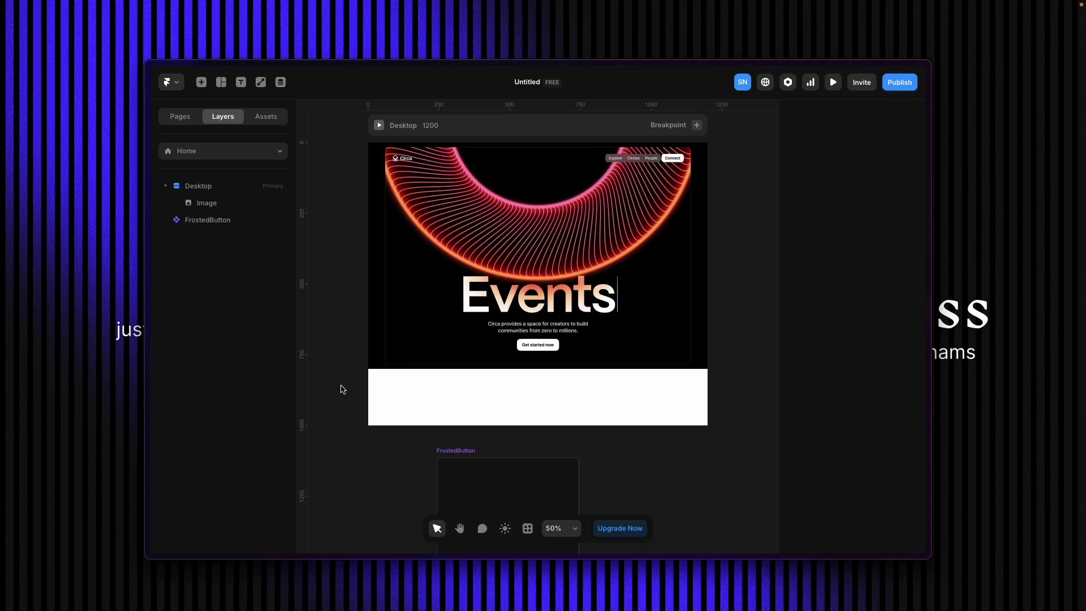
Give the Events hero Image a centred horizontal Stack layout with 10 gap and 0 padding.
{"action": "left_click", "coordinate": [496, 290]}
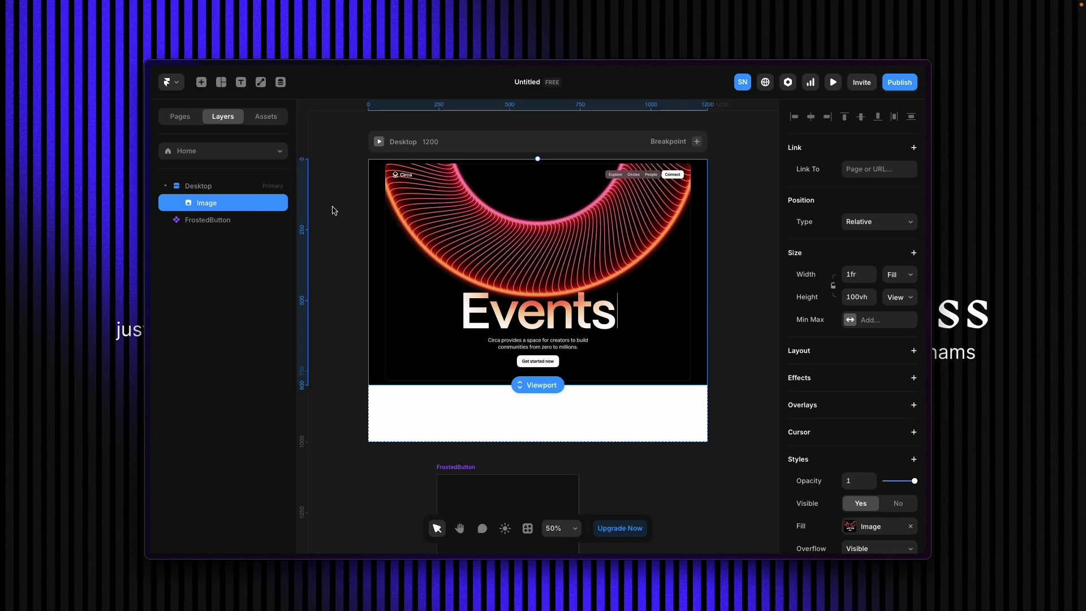
{"action": "scroll", "coordinate": [467, 486], "scroll_direction": "down", "scroll_amount": 3}
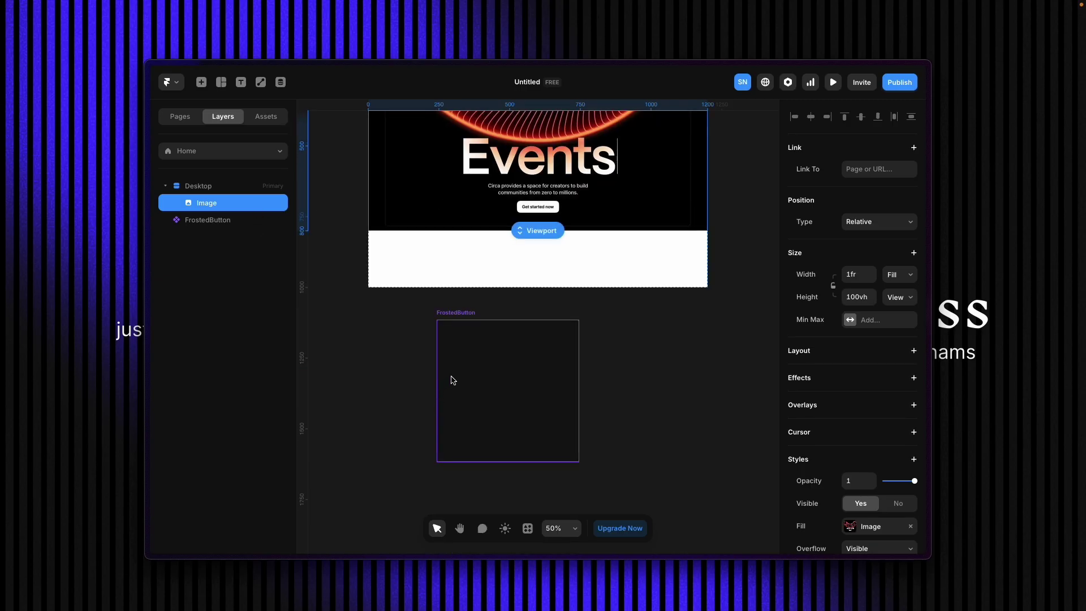
{"action": "scroll", "coordinate": [376, 388], "scroll_direction": "up", "scroll_amount": 3}
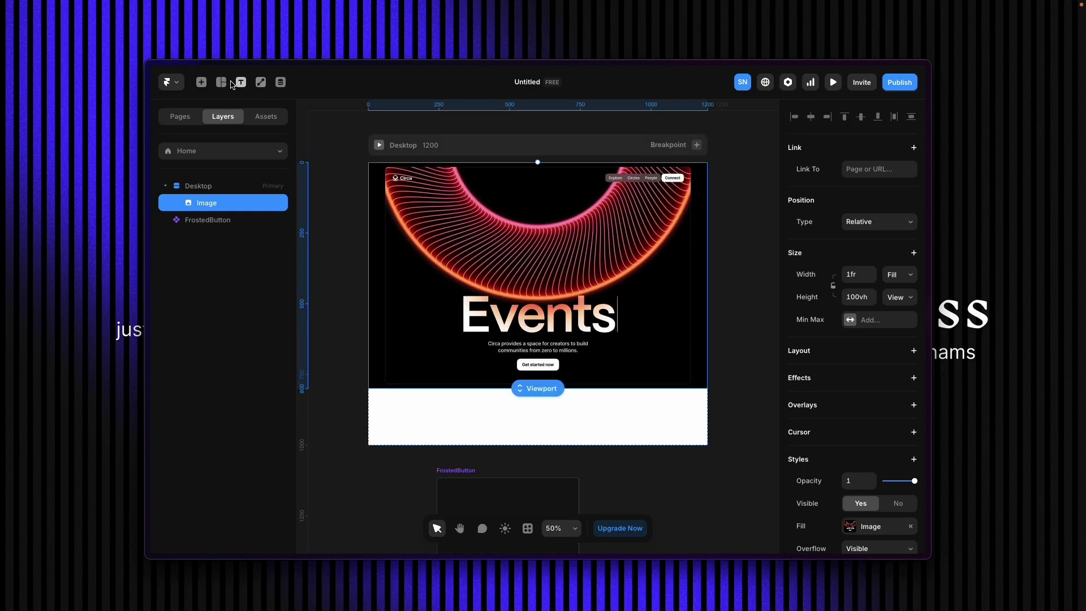
{"action": "left_click", "coordinate": [221, 82]}
{"action": "left_click", "coordinate": [238, 112]}
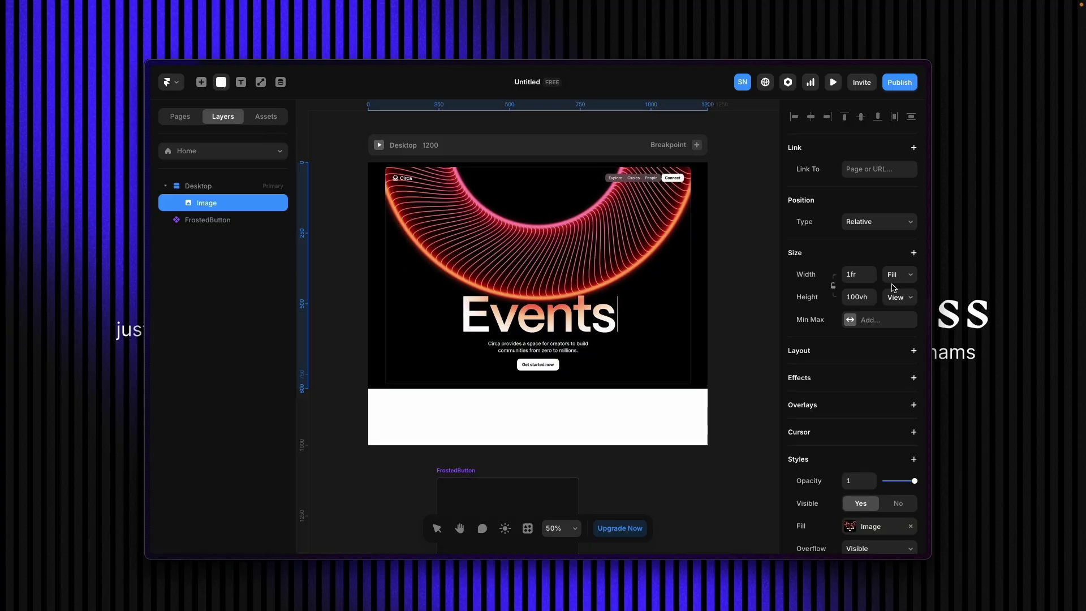
{"action": "left_click", "coordinate": [849, 350]}
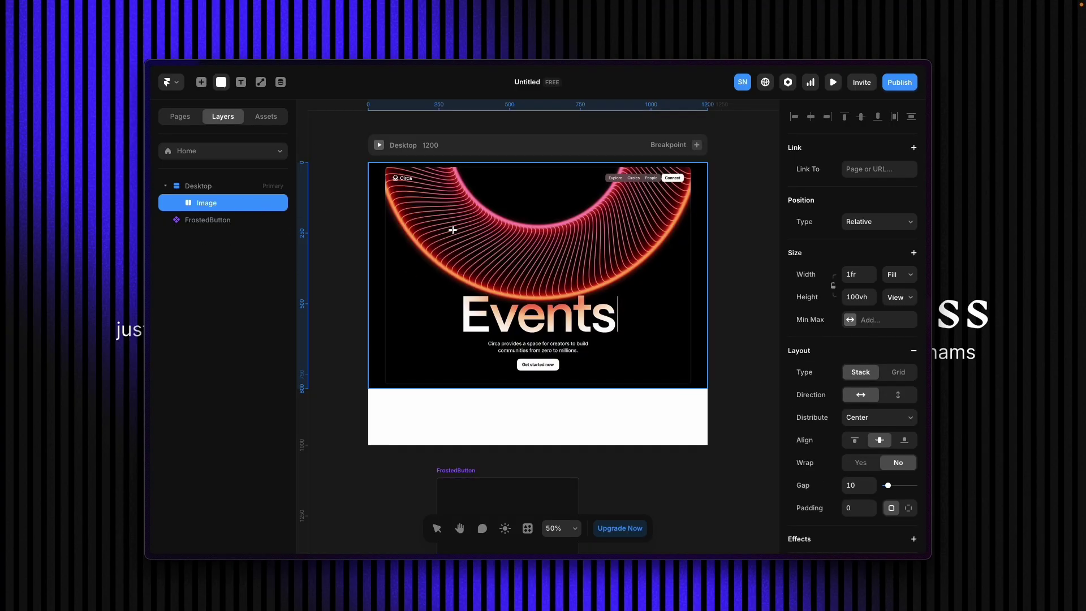
Draw a 488×462 frame over the hero heading, make it a Stack, and remove its 99EEFF fill.
{"action": "left_click_drag", "start_coordinate": [469, 209], "coordinate": [607, 340]}
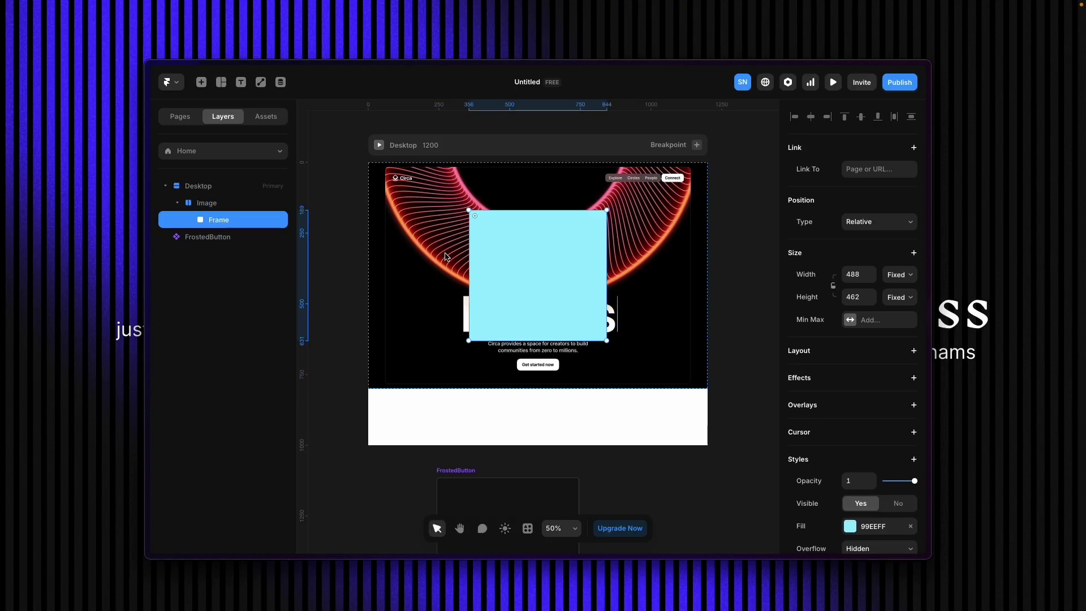
{"action": "left_click", "coordinate": [859, 350]}
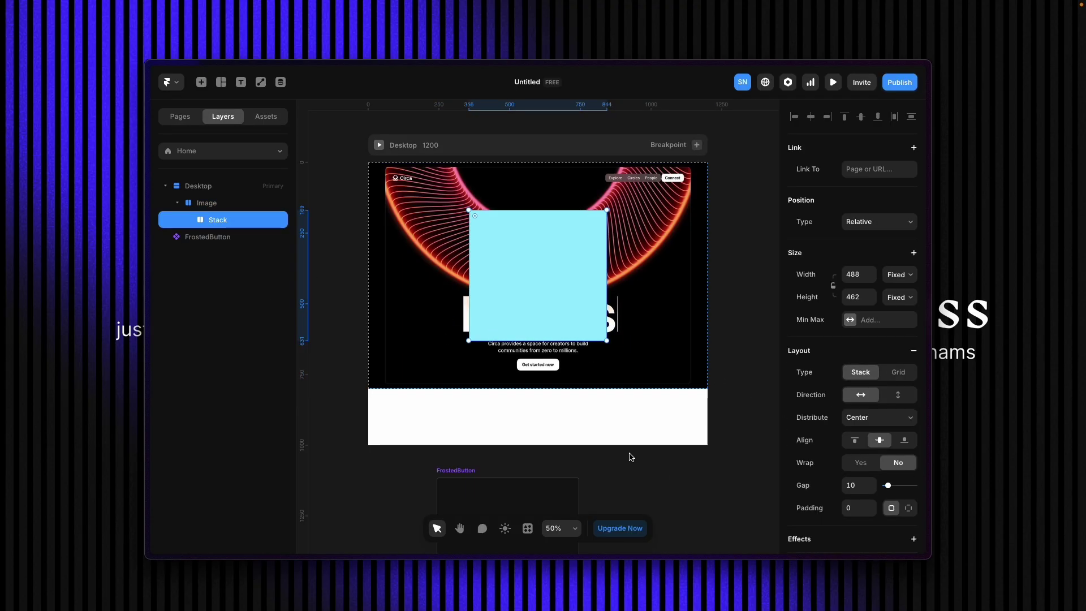
{"action": "scroll", "coordinate": [874, 453], "scroll_direction": "down", "scroll_amount": 5}
{"action": "left_click", "coordinate": [910, 416]}
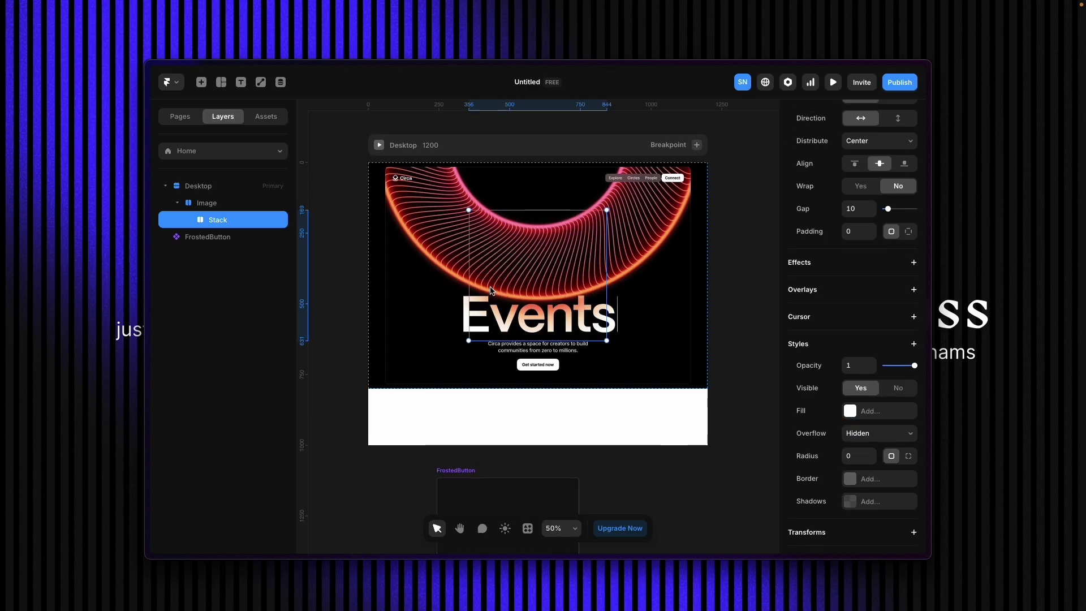
{"action": "left_click", "coordinate": [519, 496]}
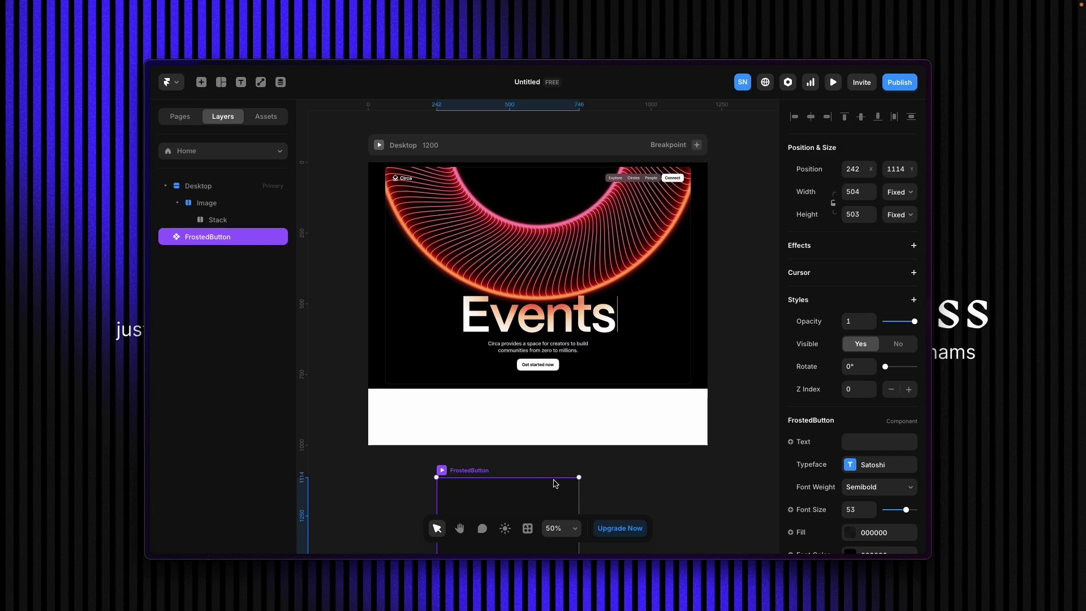
Move the FrostedButton into the hero stack, absolutely positioned with all offsets set to 0.
{"action": "key", "text": "ctrl+x"}
{"action": "left_click", "coordinate": [537, 297]}
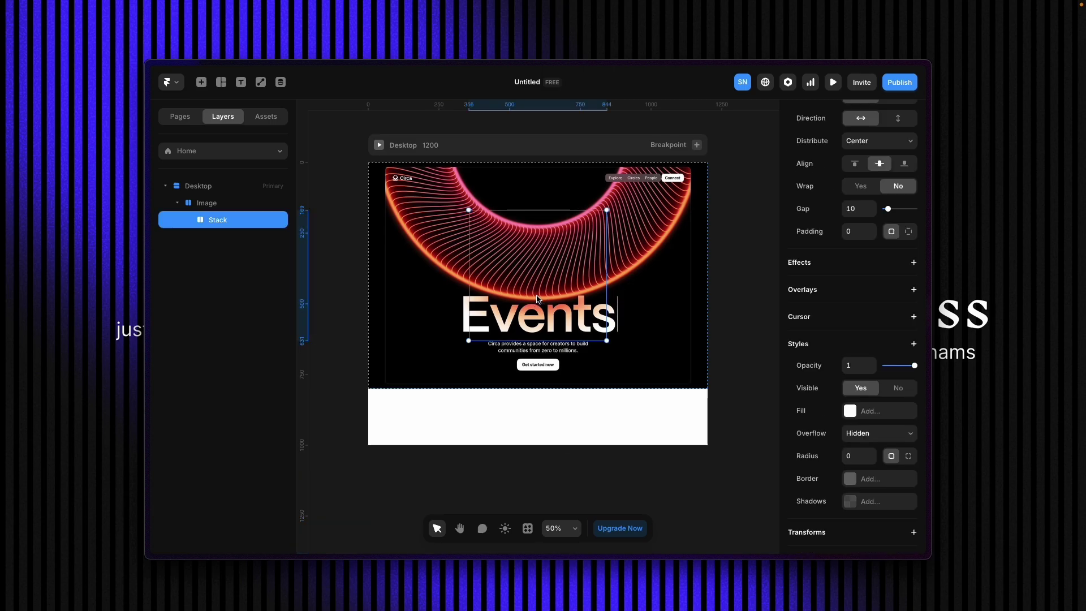
{"action": "key", "text": "ctrl+v"}
{"action": "left_click", "coordinate": [879, 169]}
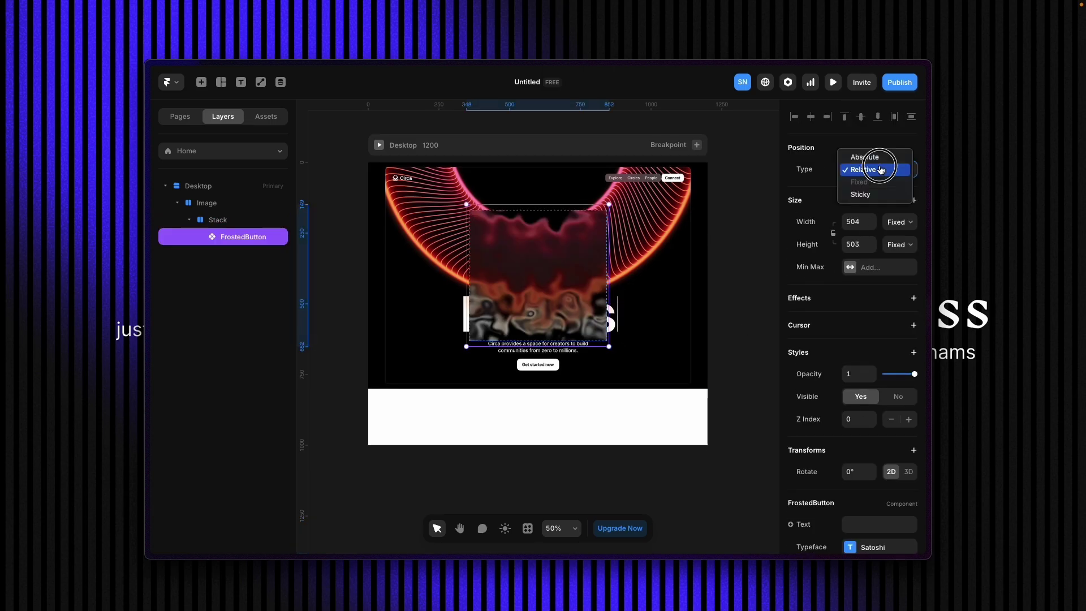
{"action": "left_click", "coordinate": [864, 153]}
{"action": "left_click", "coordinate": [822, 198]}
{"action": "type", "text": "0"}
{"action": "left_click", "coordinate": [846, 168]}
{"action": "type", "text": "0"}
{"action": "key", "text": "Tab"}
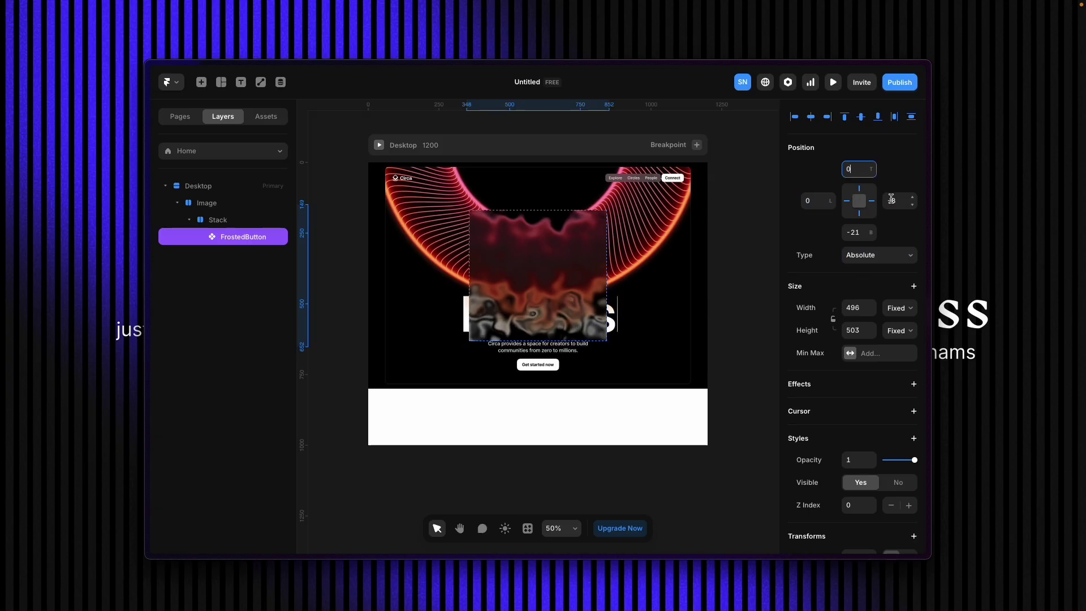
{"action": "type", "text": "0"}
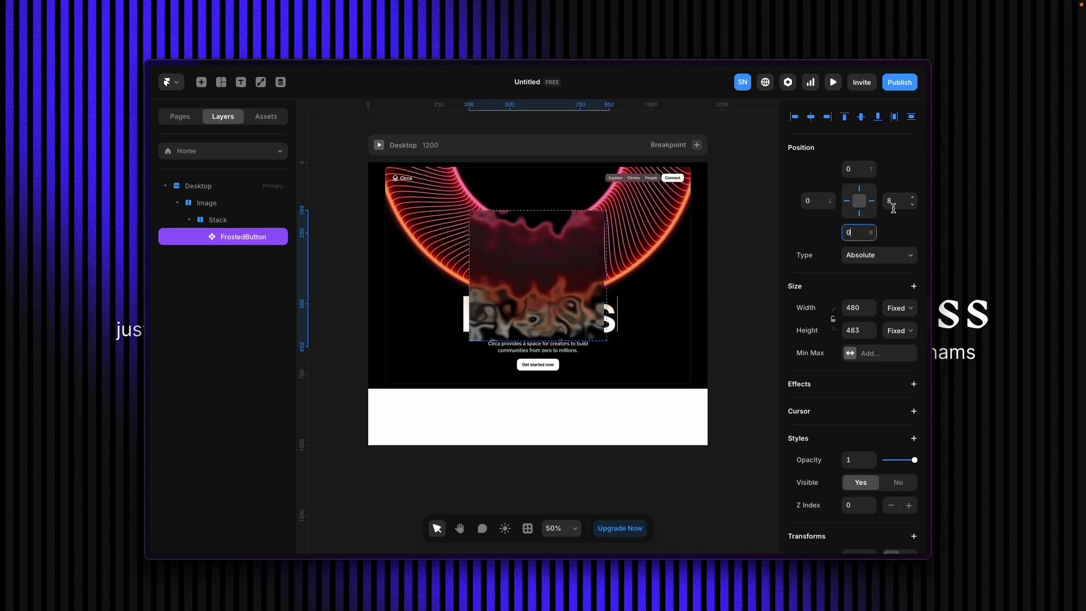
{"action": "left_click", "coordinate": [737, 338]}
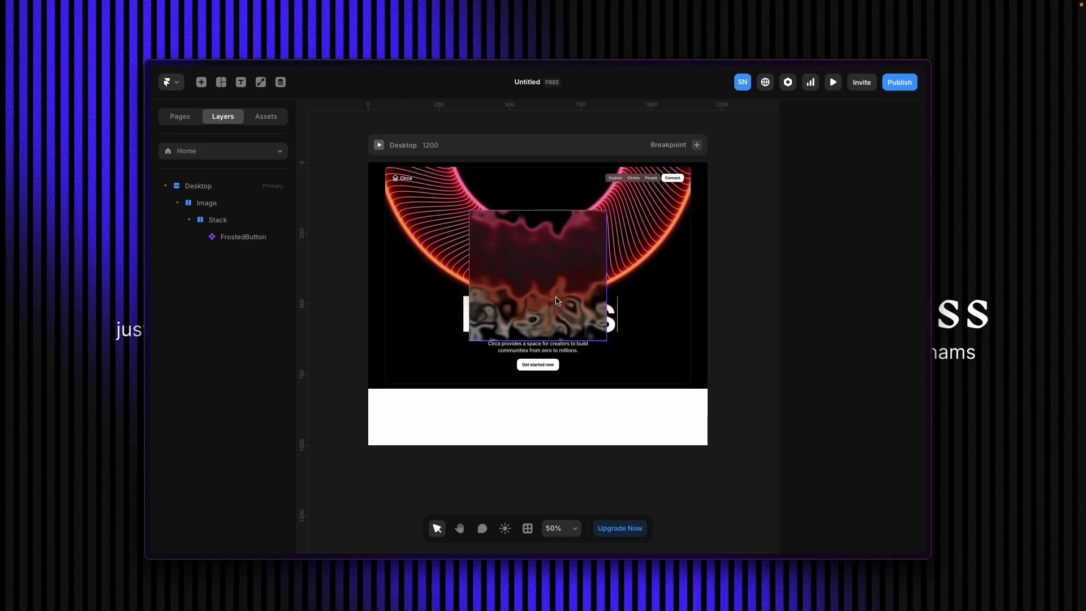
Adjust the stack's left edge, then check the FrostedButton's 488×462 size and blur settings.
{"action": "left_click", "coordinate": [254, 224]}
{"action": "mouse_move", "coordinate": [470, 260]}
{"action": "left_mouse_down"}
{"action": "mouse_move", "coordinate": [512, 260]}
{"action": "mouse_move", "coordinate": [412, 262]}
{"action": "mouse_move", "coordinate": [489, 261]}
{"action": "mouse_move", "coordinate": [467, 254]}
{"action": "mouse_move", "coordinate": [478, 249]}
{"action": "mouse_move", "coordinate": [470, 259]}
{"action": "left_mouse_up"}
{"action": "left_click", "coordinate": [738, 280]}
{"action": "left_click", "coordinate": [537, 280]}
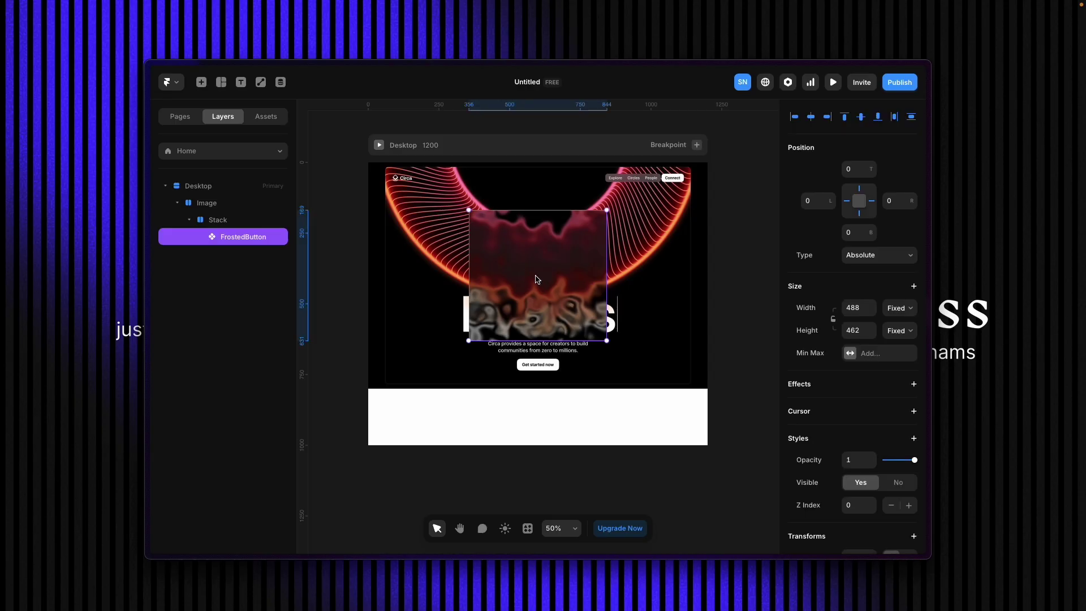
{"action": "scroll", "coordinate": [844, 330], "scroll_direction": "down", "scroll_amount": 5}
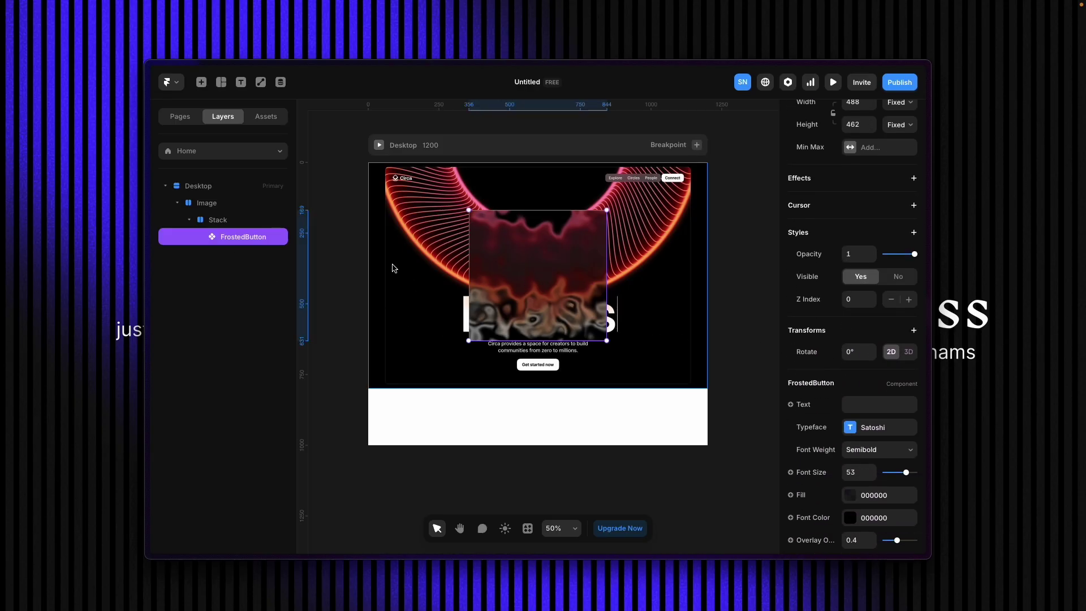
{"action": "scroll", "coordinate": [860, 193], "scroll_direction": "up", "scroll_amount": 5}
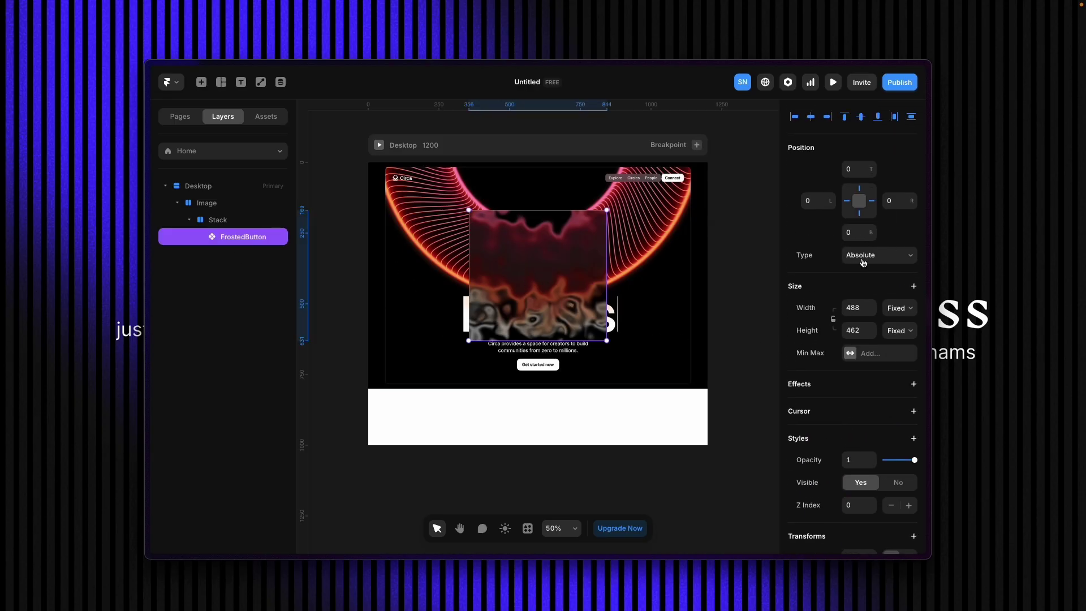
{"action": "scroll", "coordinate": [839, 385], "scroll_direction": "down", "scroll_amount": 5}
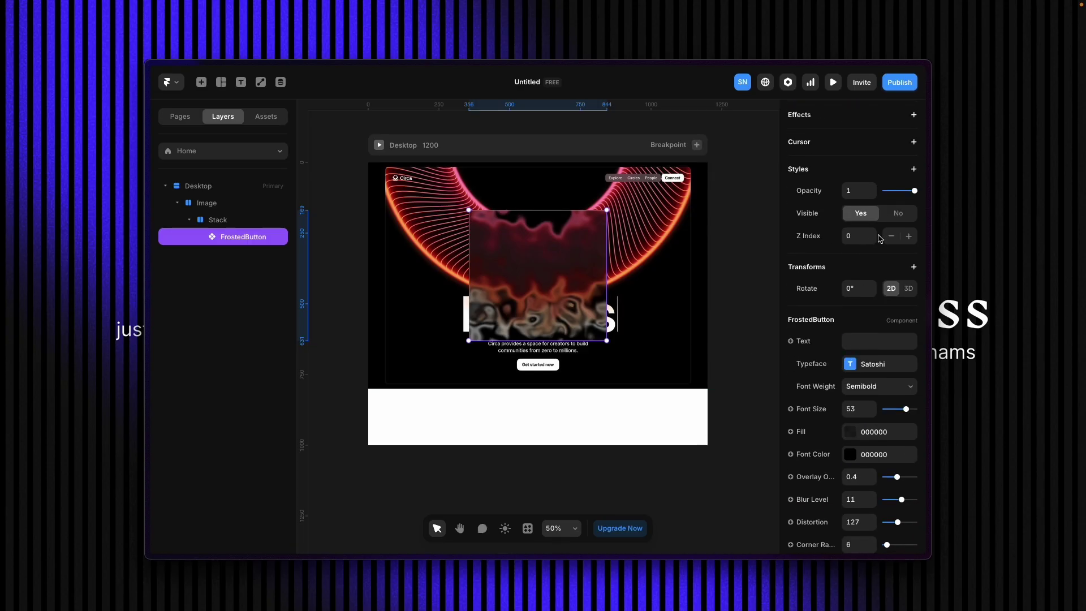
Copy the Santa*lab card's heart, chat and send icon row, then return to the Circa project.
{"action": "left_click", "coordinate": [348, 272]}
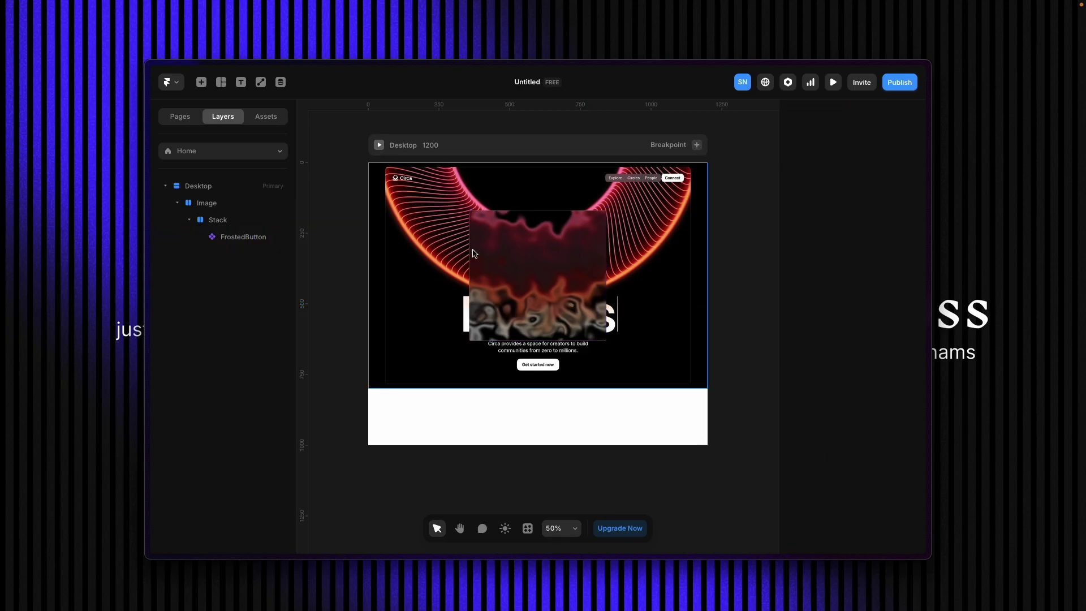
{"action": "scroll", "coordinate": [508, 236], "scroll_direction": "up", "scroll_amount": 2}
{"action": "scroll", "coordinate": [534, 257], "scroll_direction": "up", "scroll_amount": 3}
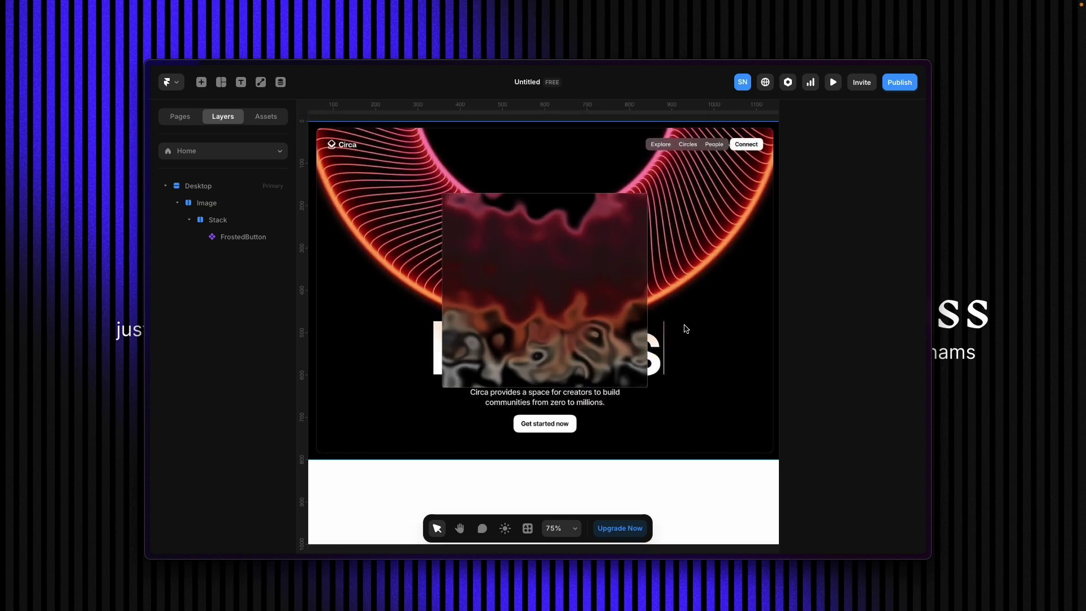
{"action": "mouse_move", "coordinate": [149, 170]}
{"action": "left_click", "coordinate": [192, 186]}
{"action": "left_click", "coordinate": [558, 479]}
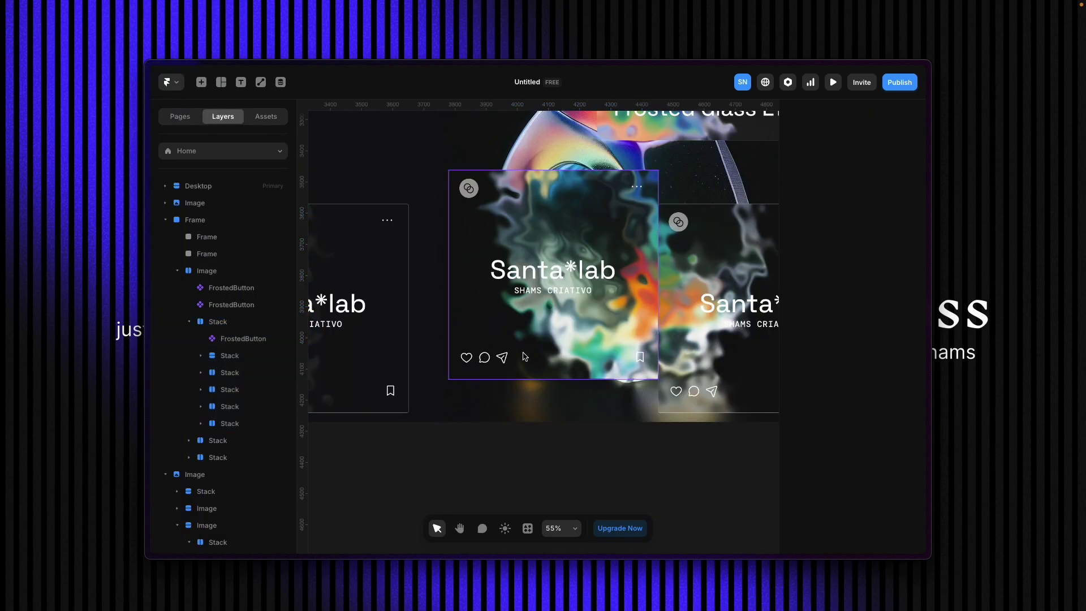
{"action": "left_click", "coordinate": [496, 360]}
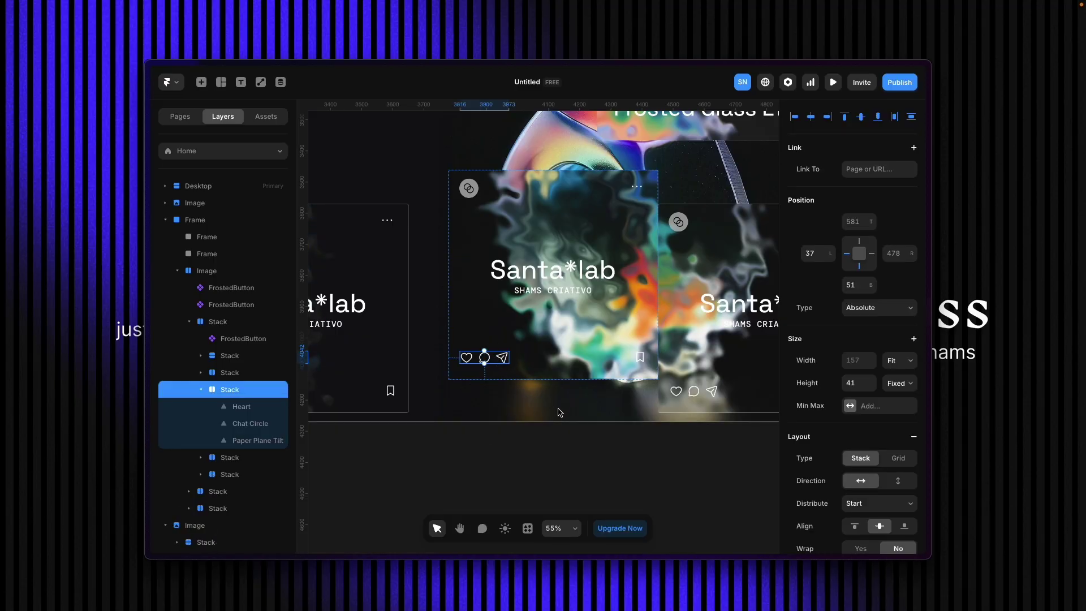
{"action": "left_click", "coordinate": [171, 188]}
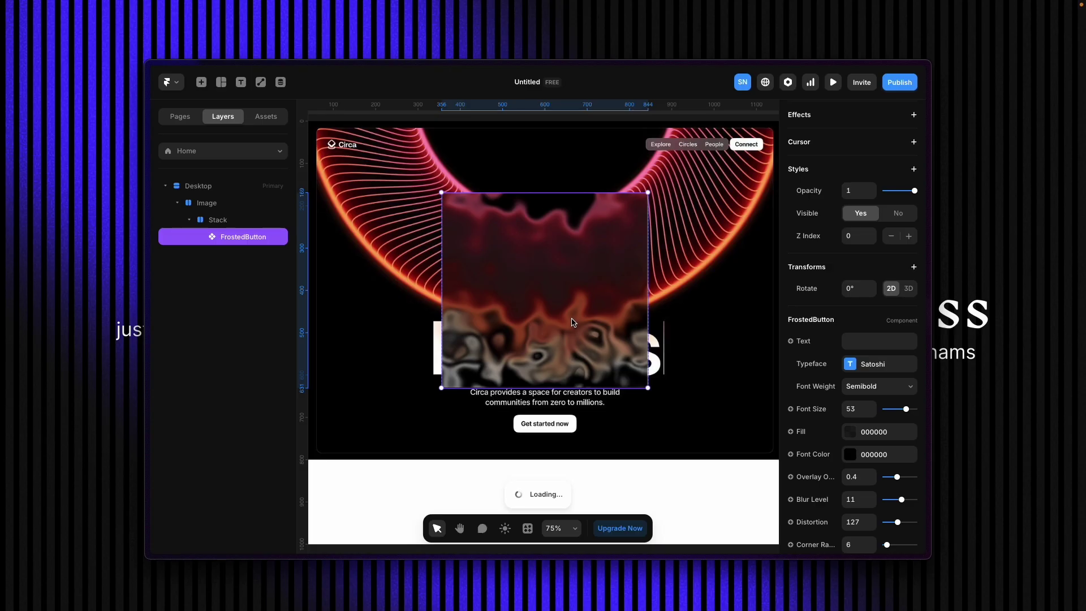
Paste the heart, chat and send icon row into the panel and change its position from Absolute to Relative.
{"action": "key", "text": "ctrl+v"}
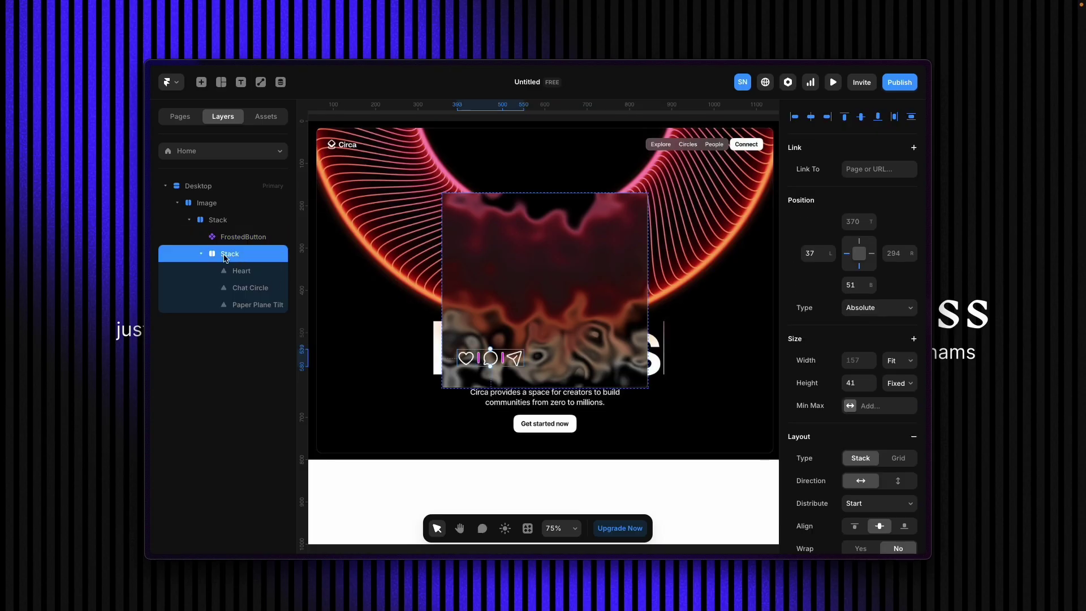
{"action": "left_click", "coordinate": [202, 254]}
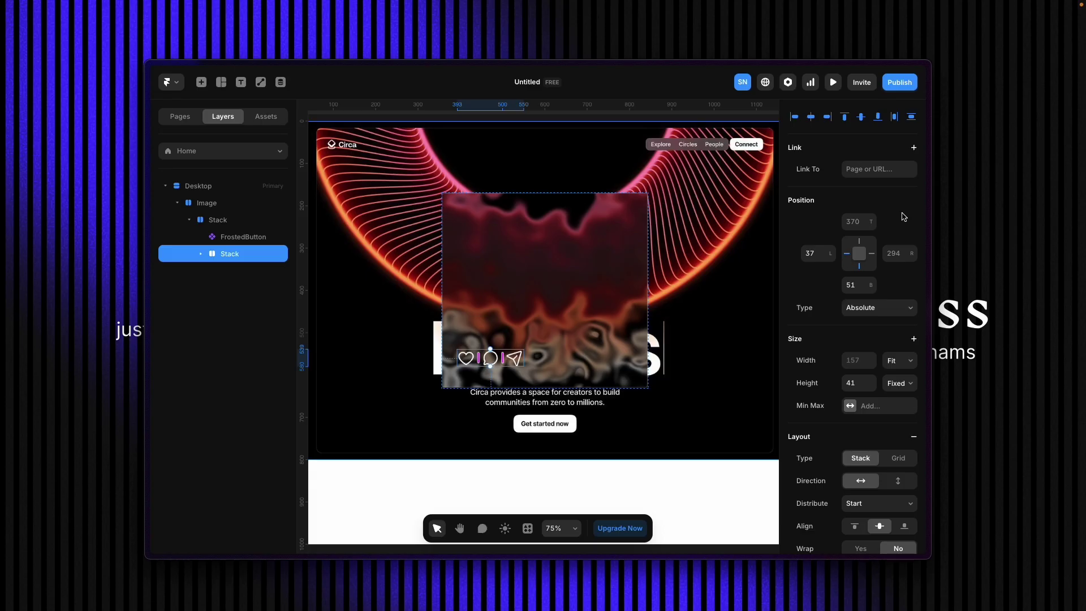
{"action": "left_click", "coordinate": [876, 314]}
{"action": "left_click", "coordinate": [879, 321]}
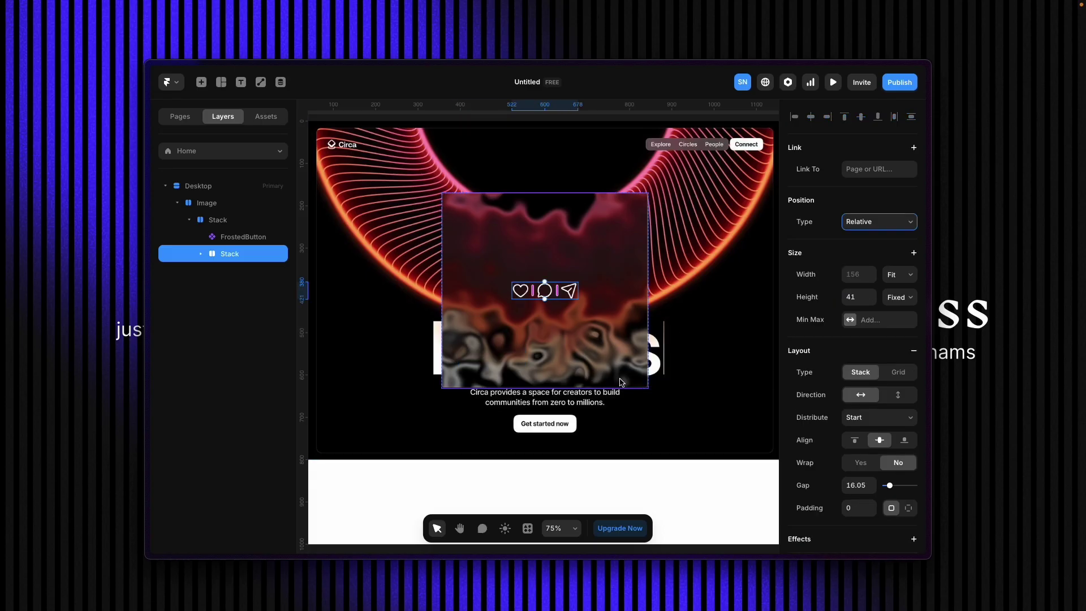
{"action": "mouse_move", "coordinate": [134, 238]}
{"action": "left_click", "coordinate": [187, 168]}
Bring the Santa*lab / SHAMS CRIATIVO text group into the panel and set the parent stack's direction to vertical.
{"action": "left_click", "coordinate": [557, 269]}
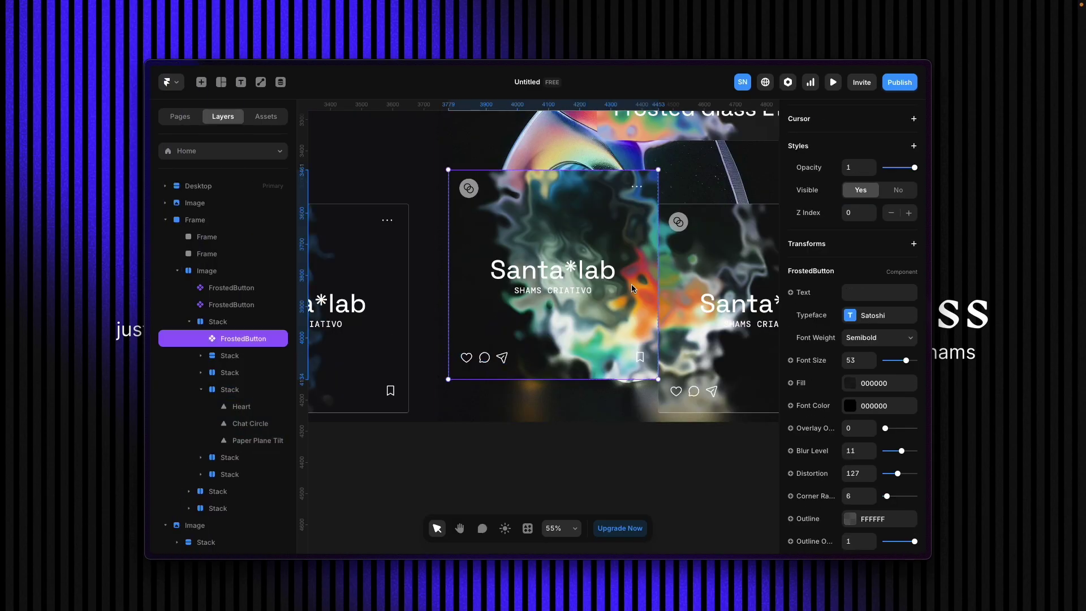
{"action": "key", "text": "Return"}
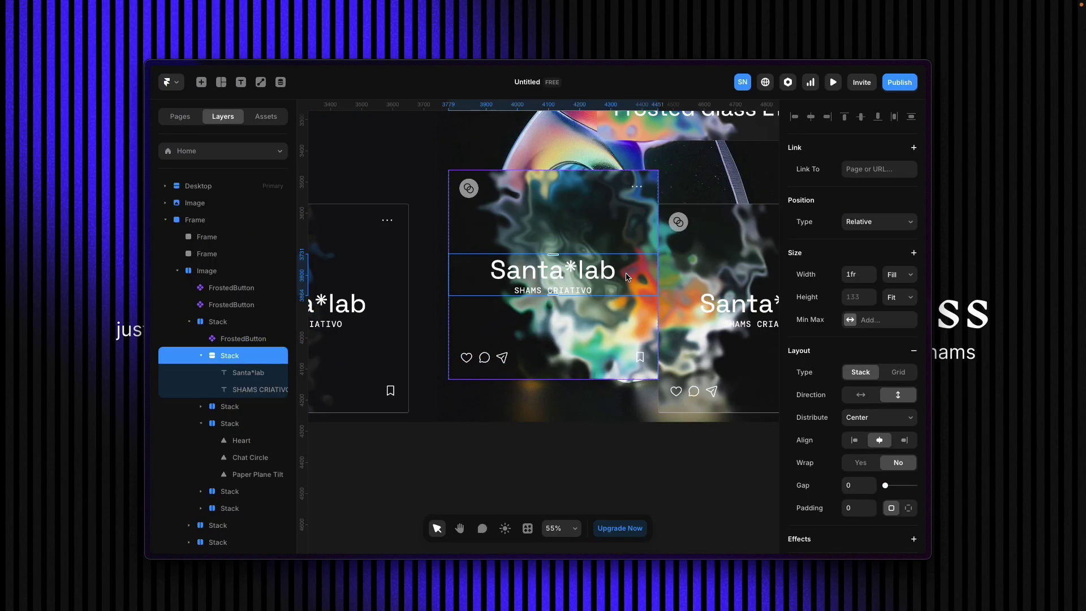
{"action": "left_click", "coordinate": [170, 191]}
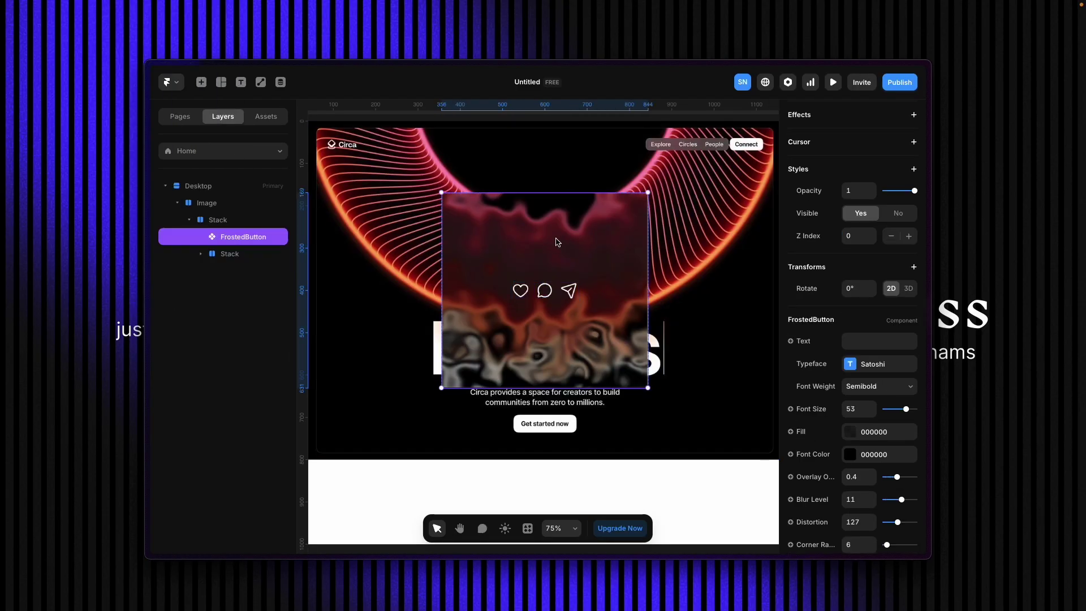
{"action": "key", "text": "ctrl+v"}
{"action": "left_click", "coordinate": [640, 315]}
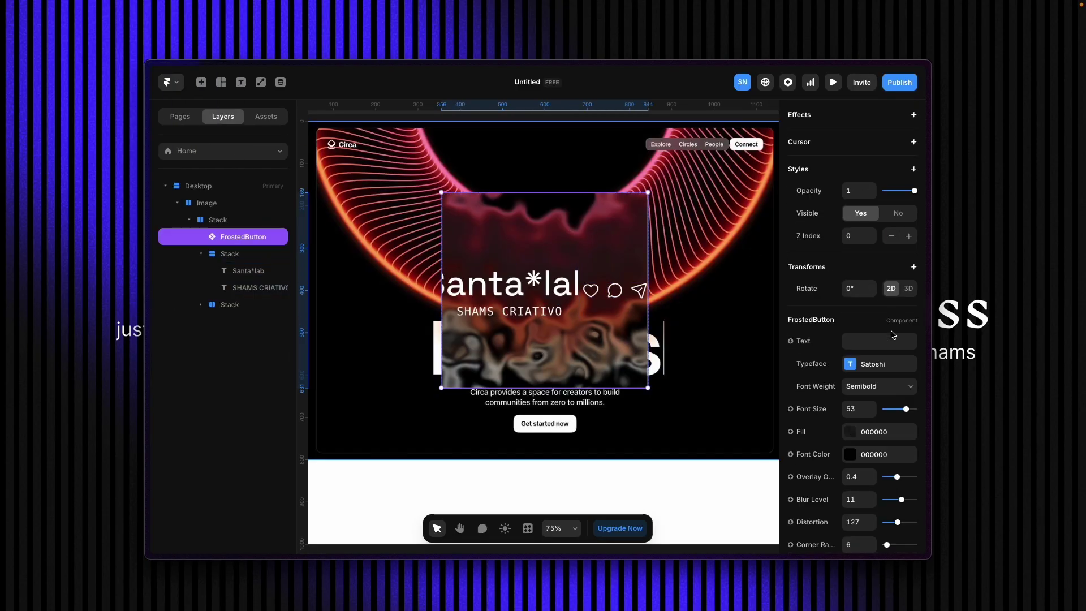
{"action": "left_click", "coordinate": [210, 219]}
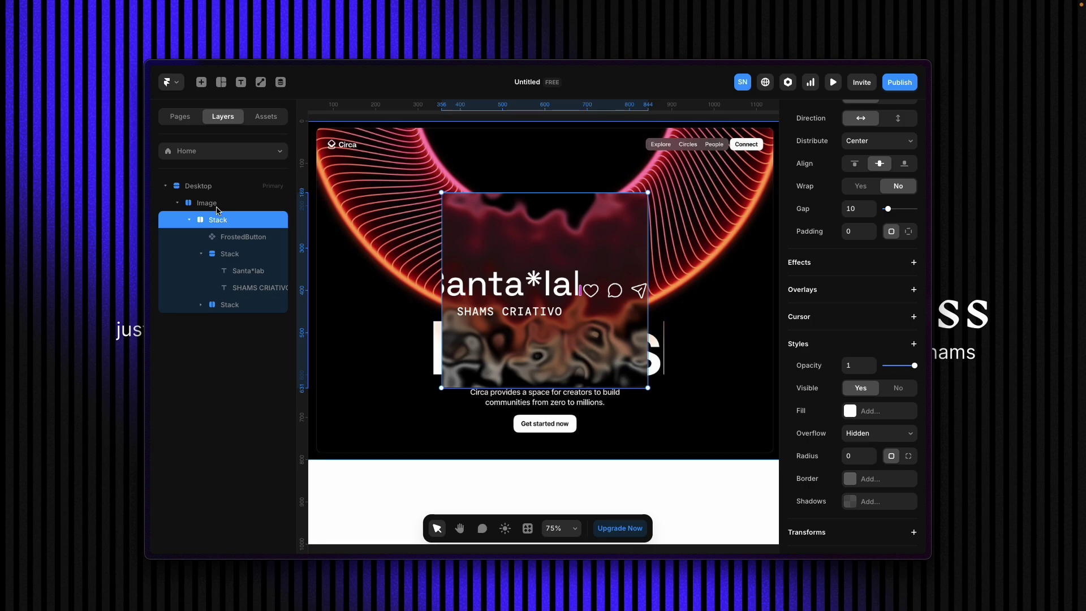
{"action": "left_click", "coordinate": [898, 117]}
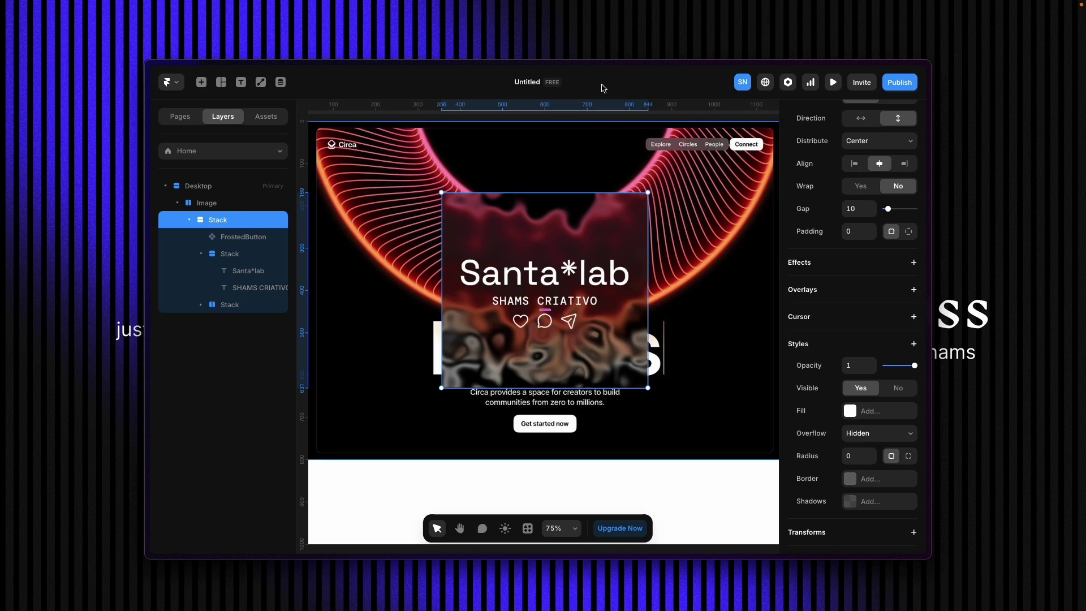
Select the FrostedButton panel and review its glass settings down to Animation.
{"action": "scroll", "coordinate": [822, 219], "scroll_direction": "up", "scroll_amount": 2}
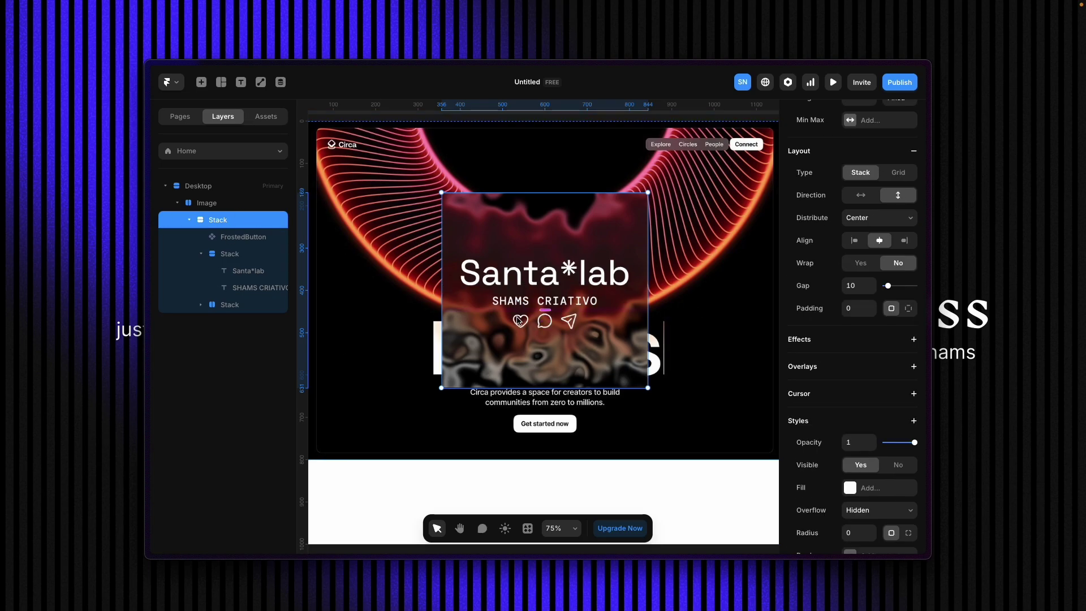
{"action": "left_click", "coordinate": [236, 237]}
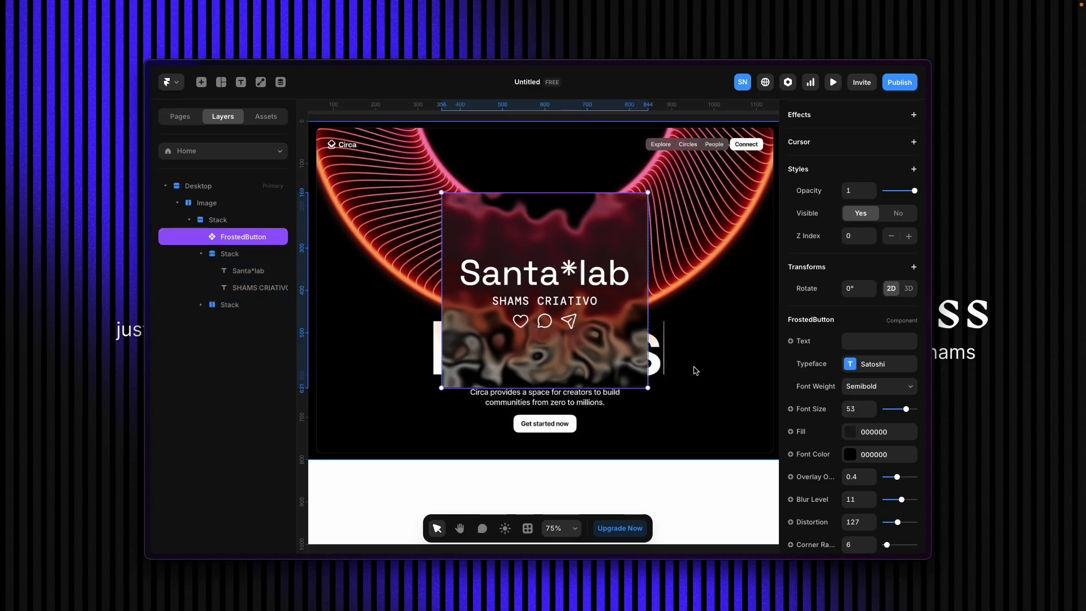
{"action": "scroll", "coordinate": [819, 427], "scroll_direction": "down", "scroll_amount": 2}
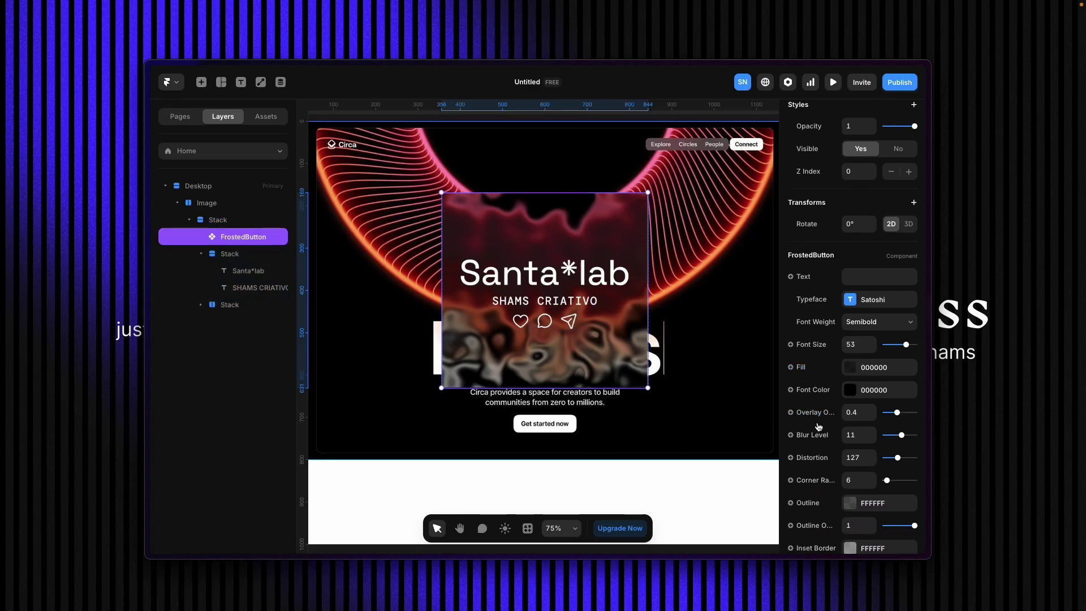
{"action": "scroll", "coordinate": [818, 425], "scroll_direction": "down", "scroll_amount": 1}
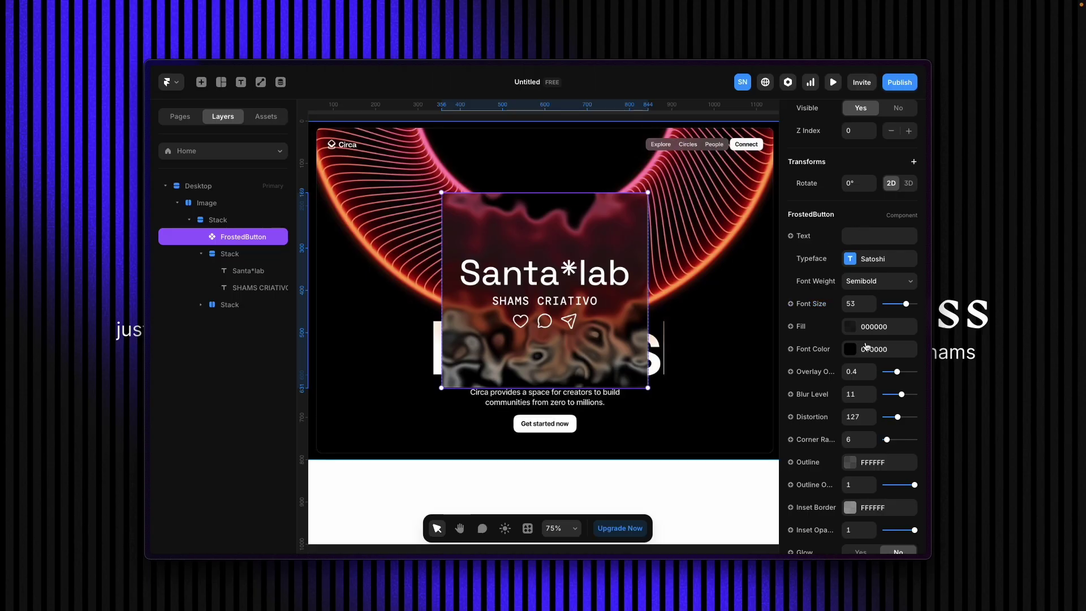
{"action": "scroll", "coordinate": [817, 321], "scroll_direction": "down", "scroll_amount": 1}
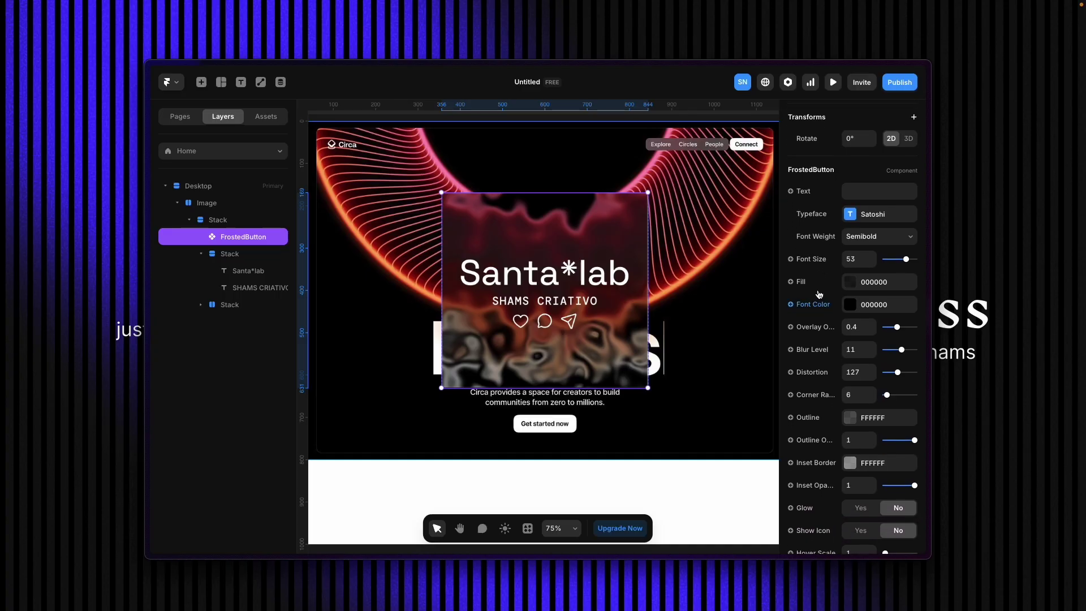
{"action": "scroll", "coordinate": [817, 309], "scroll_direction": "down", "scroll_amount": 1}
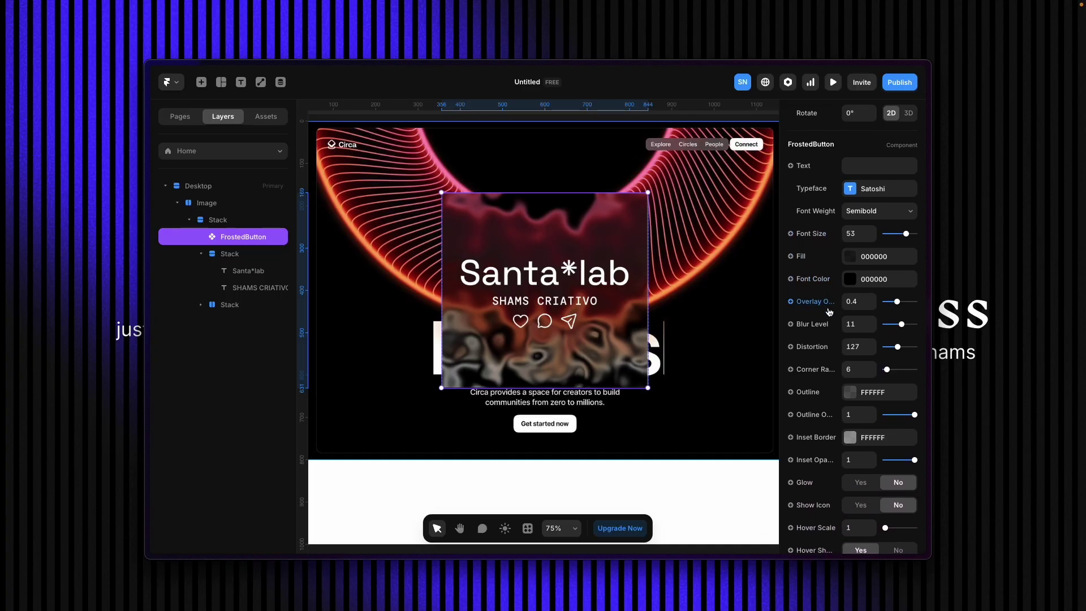
{"action": "scroll", "coordinate": [827, 296], "scroll_direction": "down", "scroll_amount": 2}
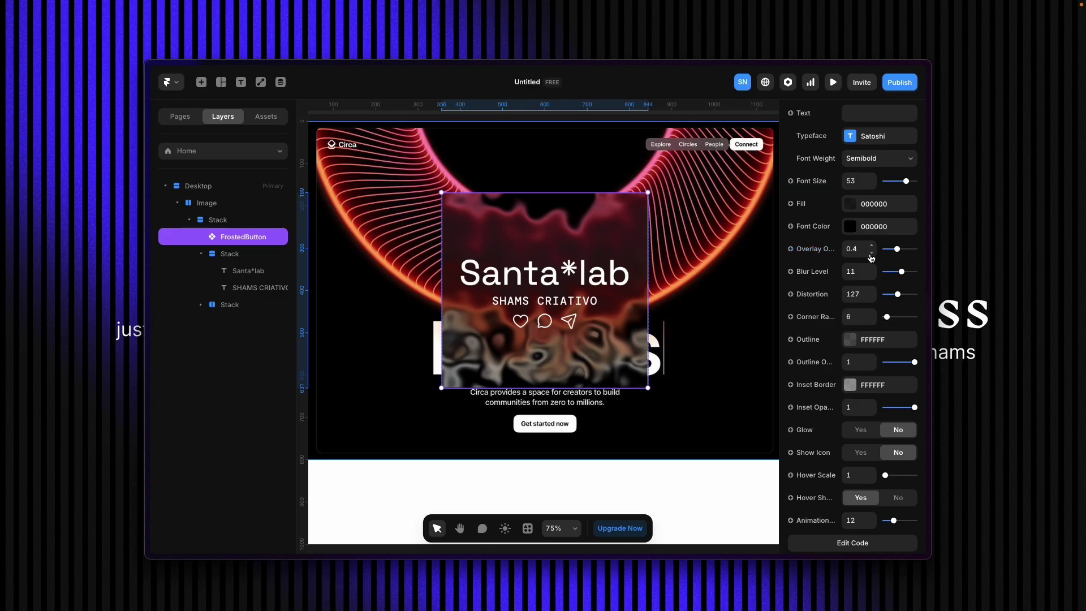
Set the panel's overlay opacity to 0.29, blur to 12.5 and distortion to 100, then go back to Santa*lab.
{"action": "left_click_drag", "start_coordinate": [898, 250], "coordinate": [896, 295]}
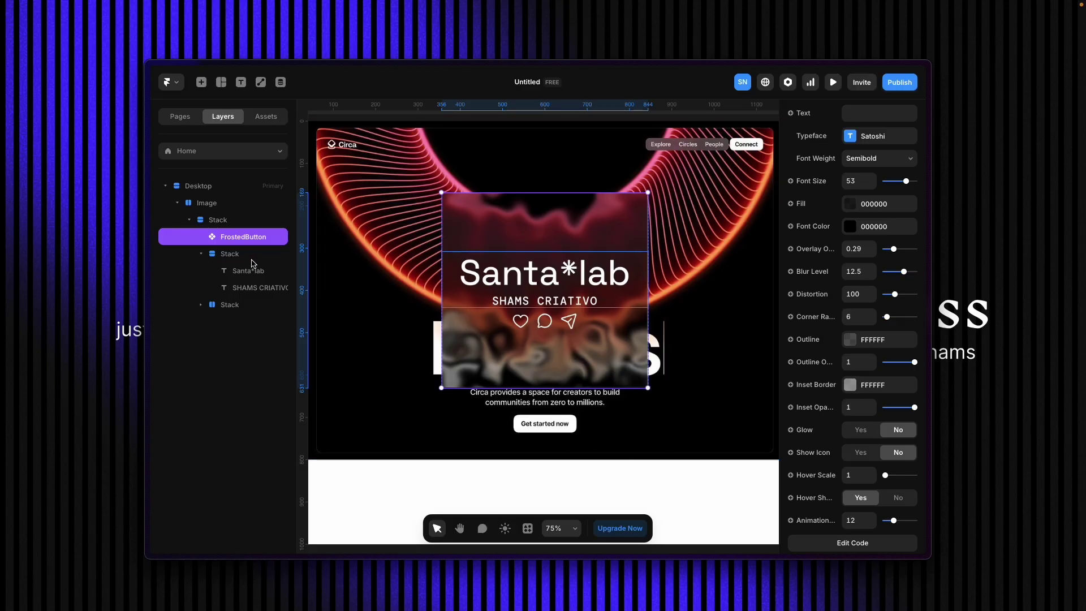
{"action": "left_click", "coordinate": [176, 170]}
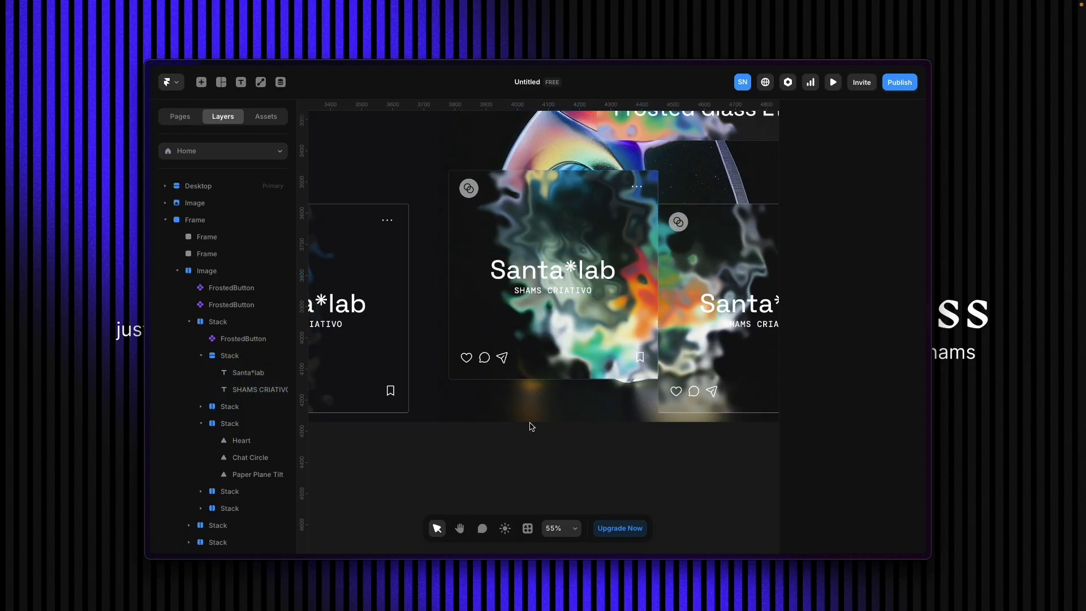
Switch to the other Untitled Framer tab with the Santa*lab card over the Events hero.
{"action": "scroll", "coordinate": [510, 237], "scroll_direction": "down", "scroll_amount": 10}
{"action": "scroll", "coordinate": [509, 236], "scroll_direction": "up", "scroll_amount": 5}
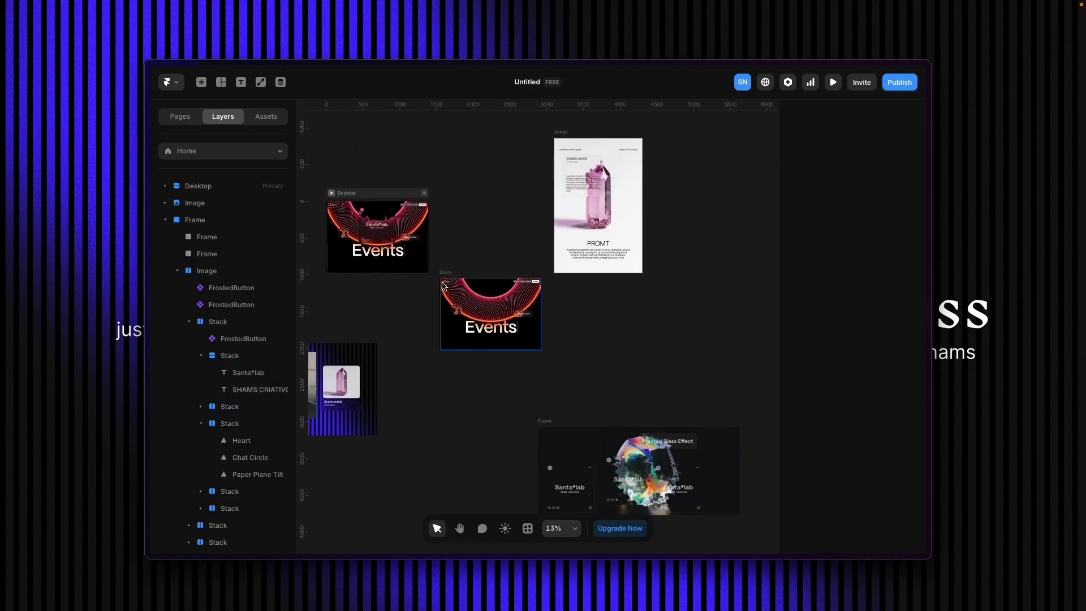
{"action": "scroll", "coordinate": [409, 275], "scroll_direction": "up", "scroll_amount": 1}
{"action": "mouse_move", "coordinate": [149, 186]}
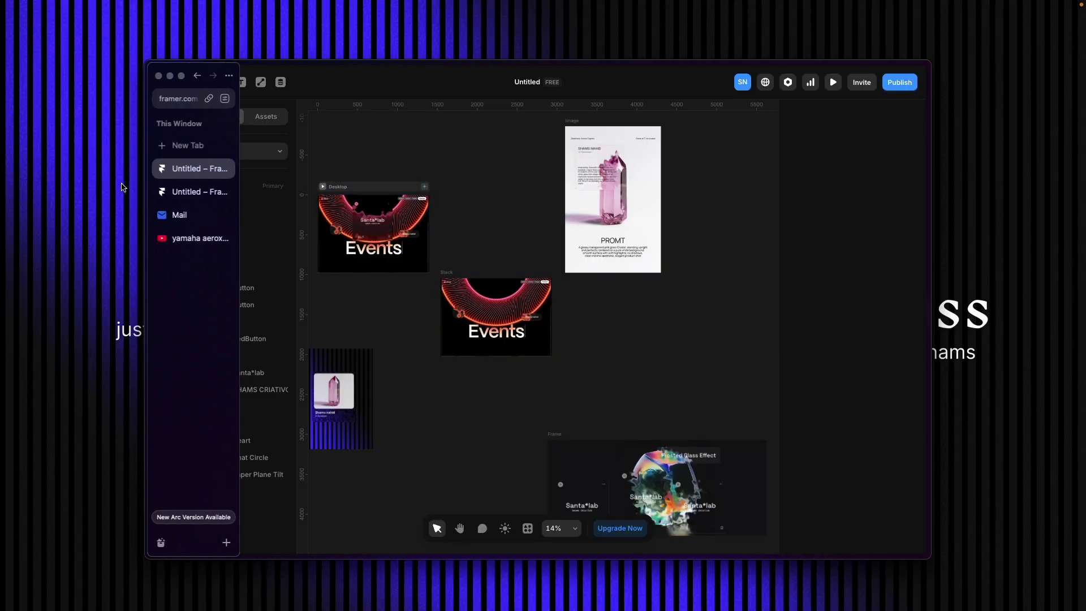
{"action": "left_click", "coordinate": [181, 191]}
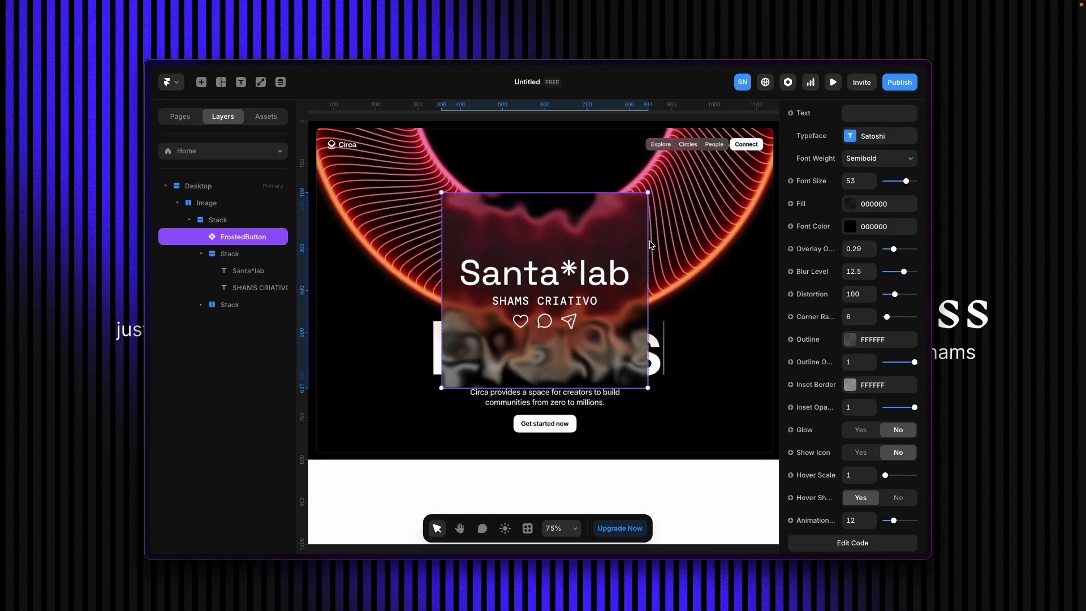
Reselect the FrostedButton card and expand the Shams Only folder in Assets.
{"action": "key", "text": "Escape"}
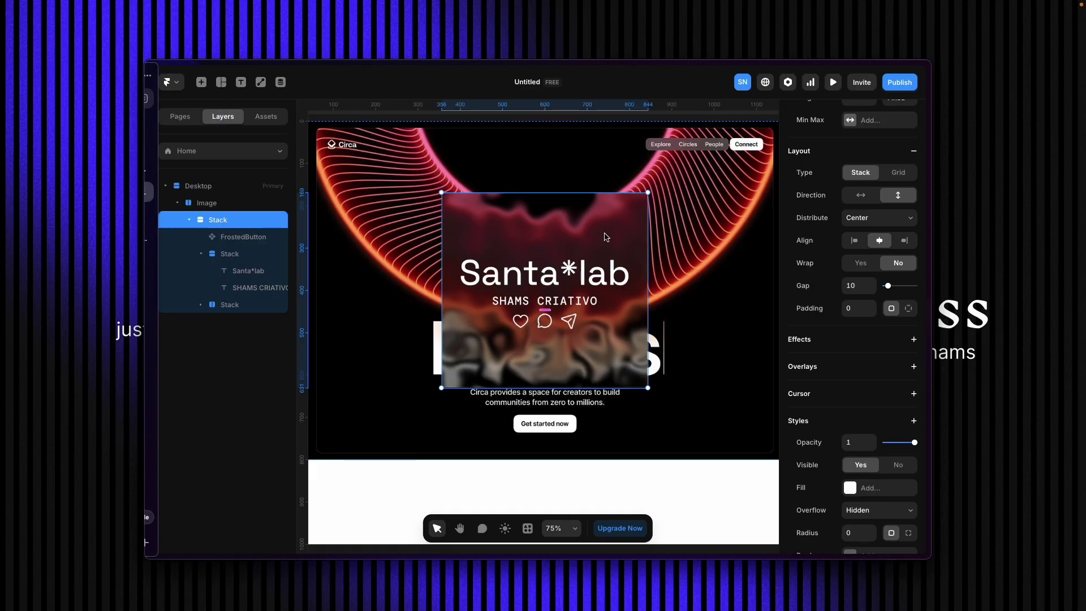
{"action": "scroll", "coordinate": [812, 419], "scroll_direction": "down", "scroll_amount": 5}
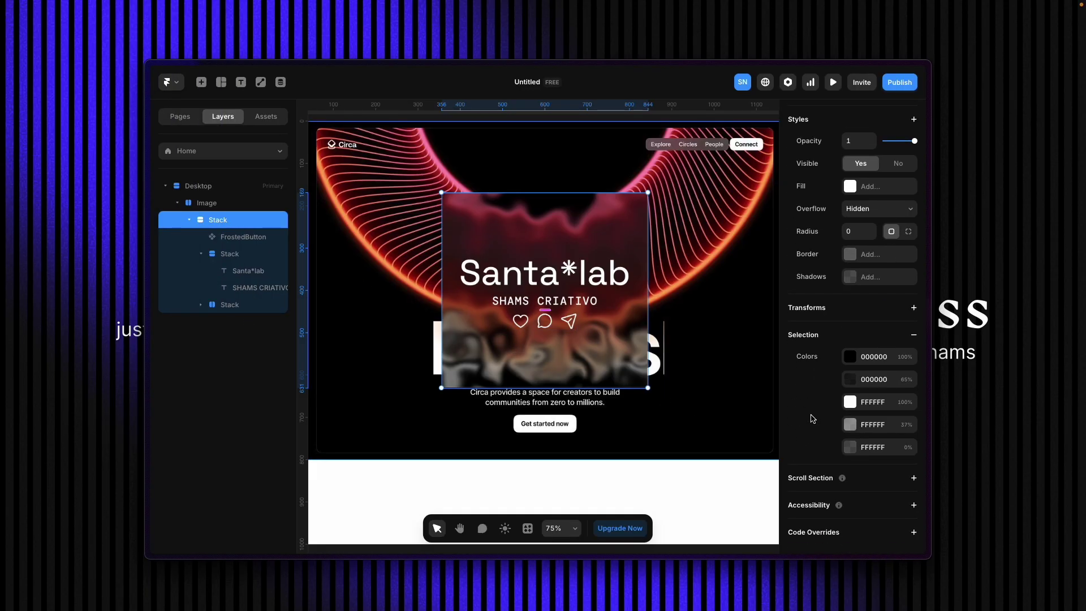
{"action": "left_click", "coordinate": [252, 237]}
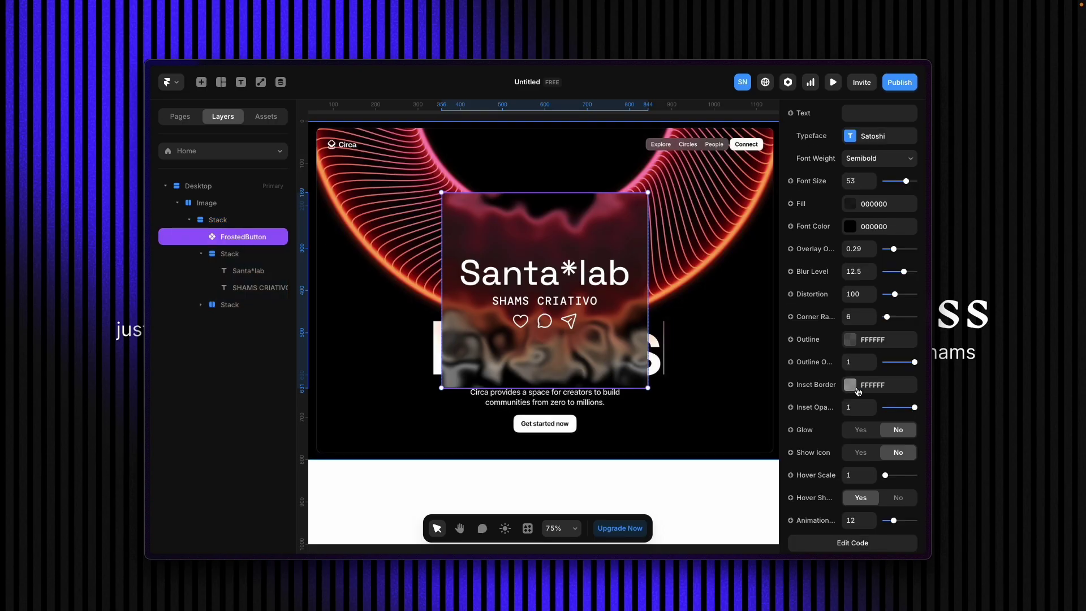
{"action": "scroll", "coordinate": [832, 445], "scroll_direction": "down", "scroll_amount": 2}
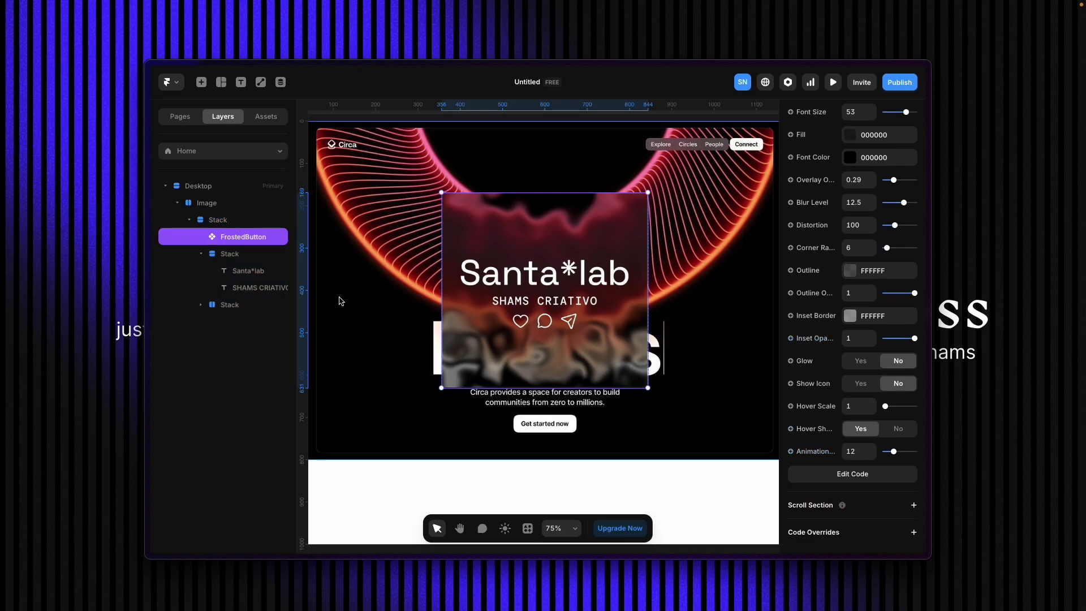
{"action": "left_click", "coordinate": [266, 116]}
{"action": "left_click", "coordinate": [169, 198]}
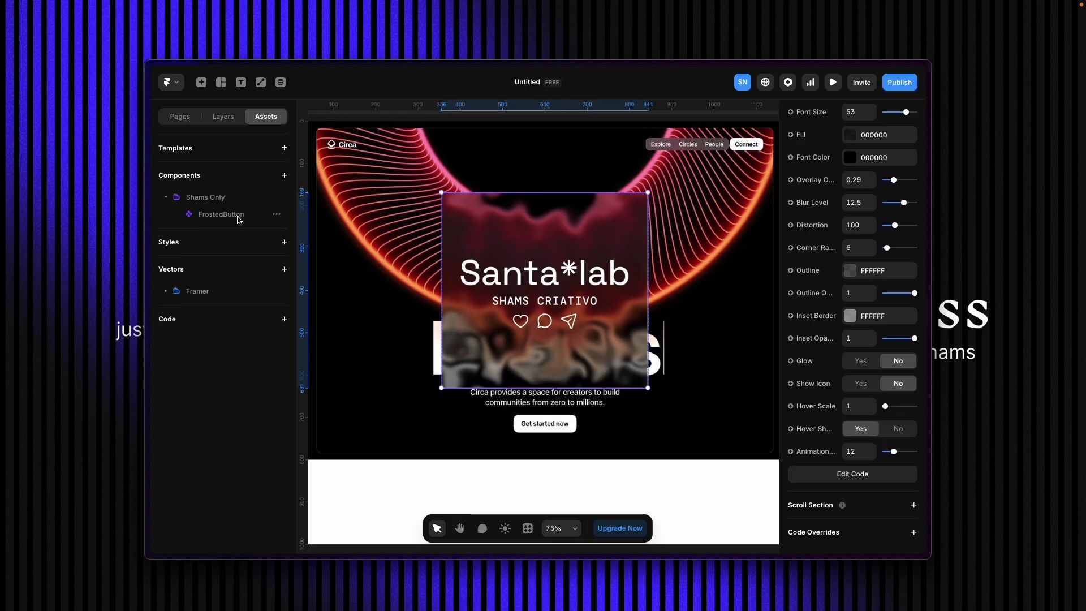
Unlink the FrostedButton component into Liquid_glass_effect.tsx and open that code file.
{"action": "left_click", "coordinate": [277, 217]}
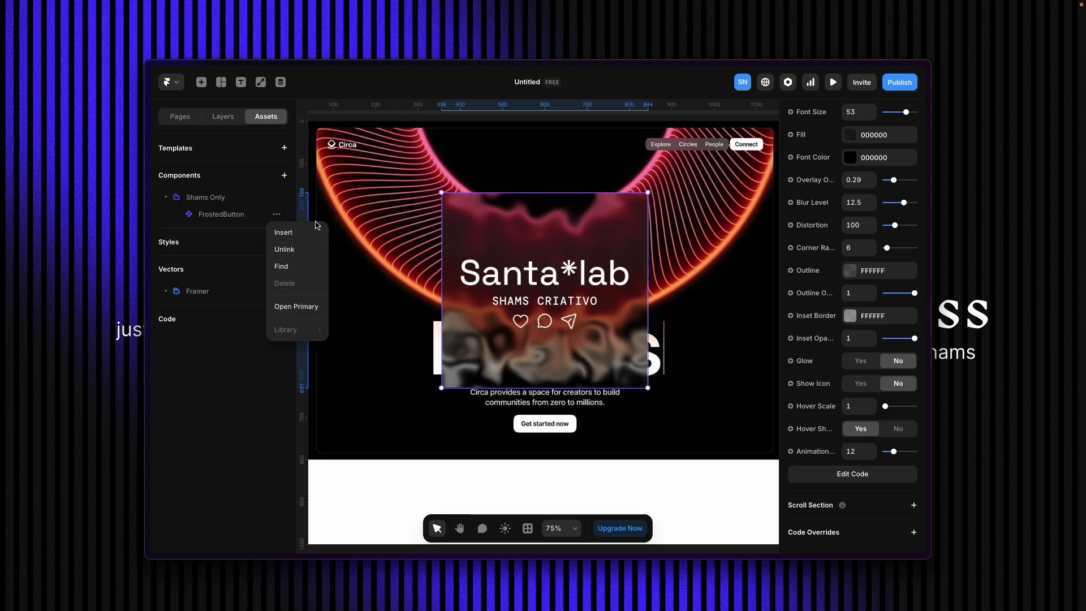
{"action": "left_click", "coordinate": [290, 250]}
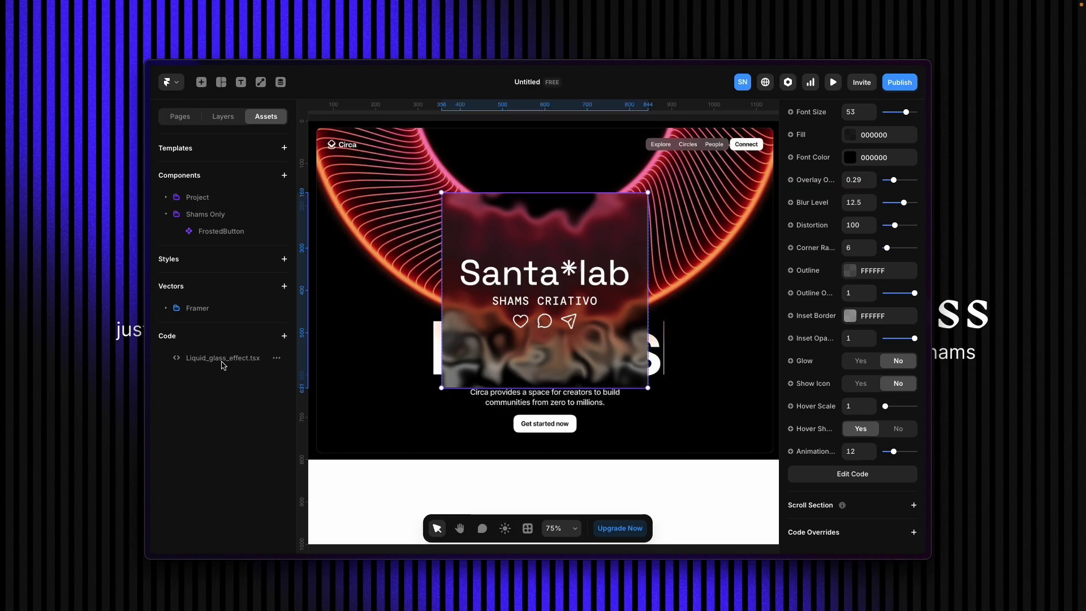
{"action": "left_click", "coordinate": [223, 360]}
Copy all of the glass-effect code, close the editor and bring up the plugins list.
{"action": "scroll", "coordinate": [456, 386], "scroll_direction": "down", "scroll_amount": 10}
{"action": "scroll", "coordinate": [457, 386], "scroll_direction": "down", "scroll_amount": 5}
{"action": "left_click", "coordinate": [457, 375]}
{"action": "key", "text": "ctrl+a"}
{"action": "left_click", "coordinate": [326, 117]}
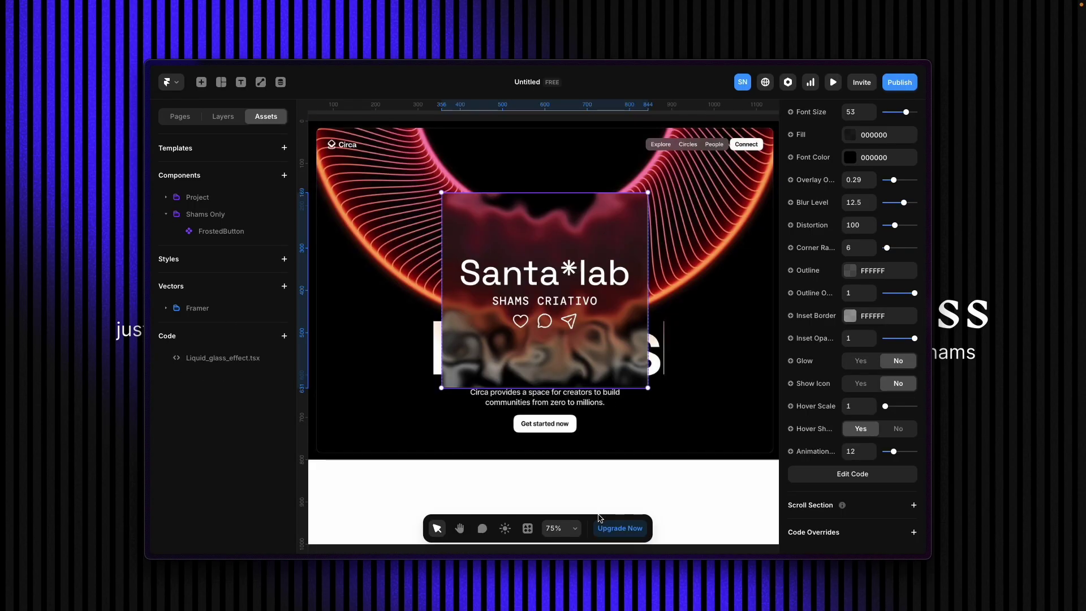
{"action": "left_click", "coordinate": [527, 528]}
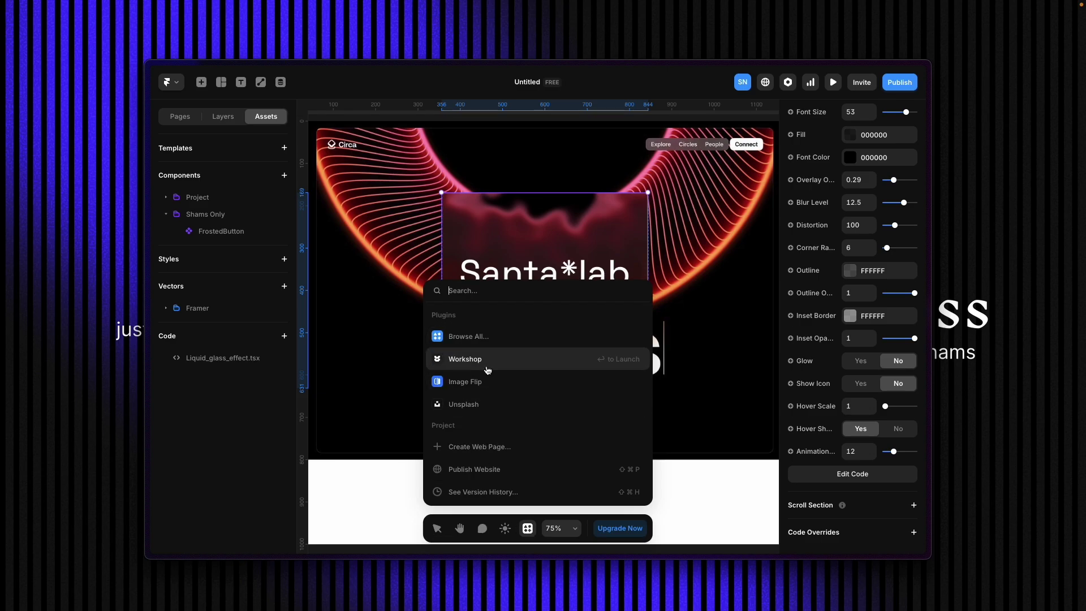
Launch Workshop and paste the copied glass-effect component code into its prompt.
{"action": "left_click", "coordinate": [465, 358]}
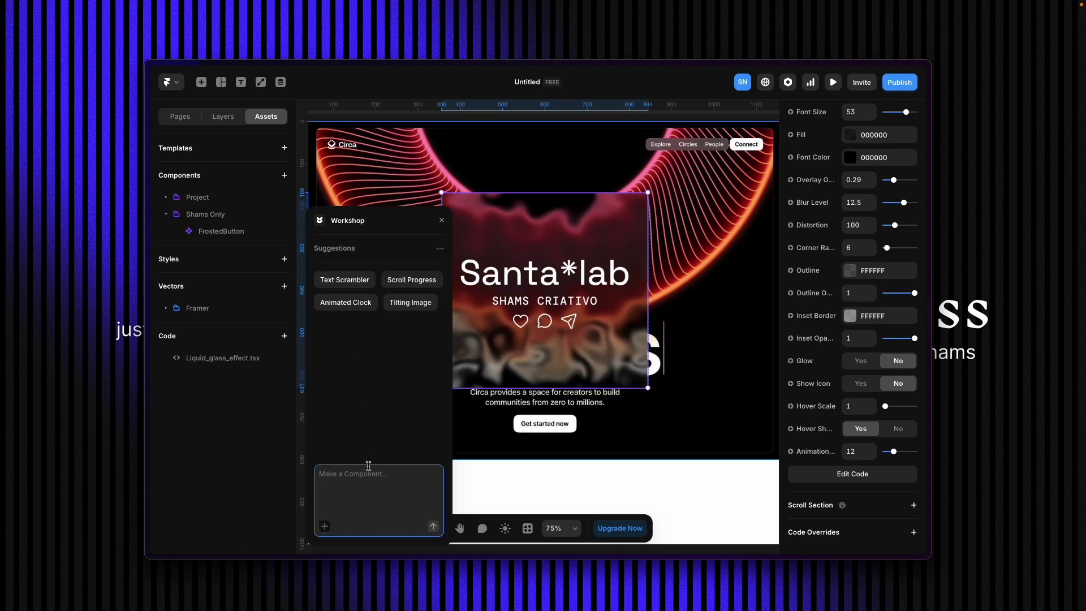
{"action": "type", "text": "amsdvhagsdvkyhab,vgcasuycasc"}
{"action": "key", "text": "ctrl+v"}
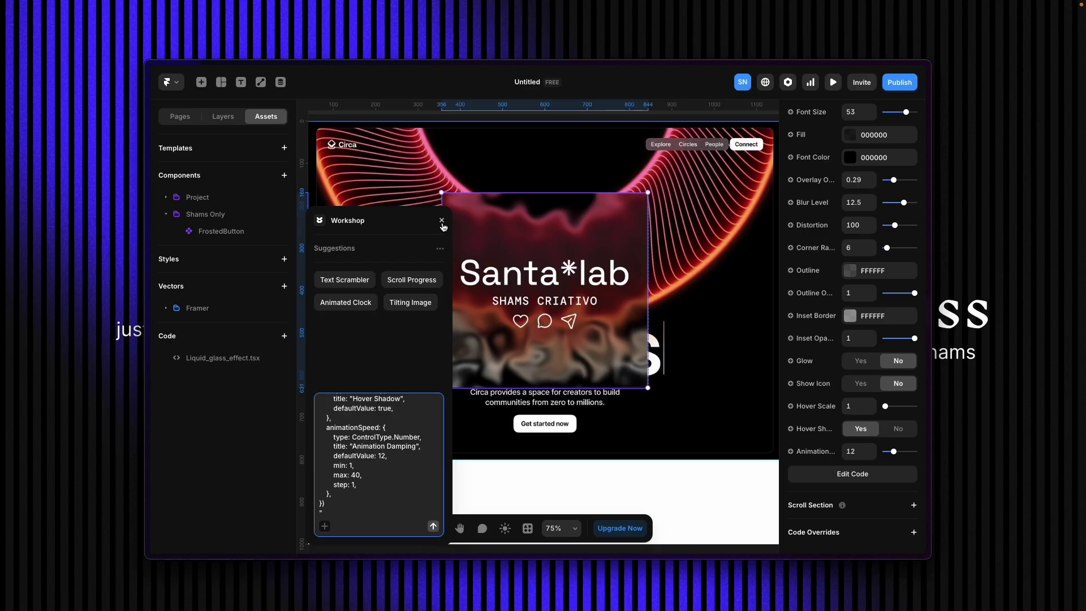
Switch to the other project's Home canvas with the Events frames.
{"action": "left_click", "coordinate": [220, 117]}
{"action": "left_click", "coordinate": [192, 122]}
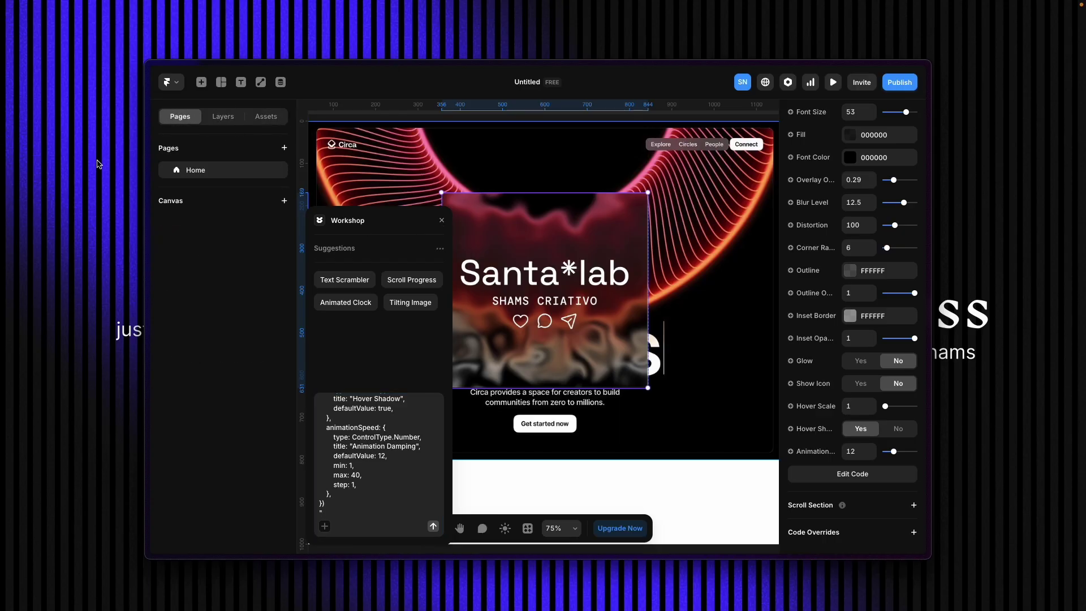
{"action": "left_click", "coordinate": [187, 166]}
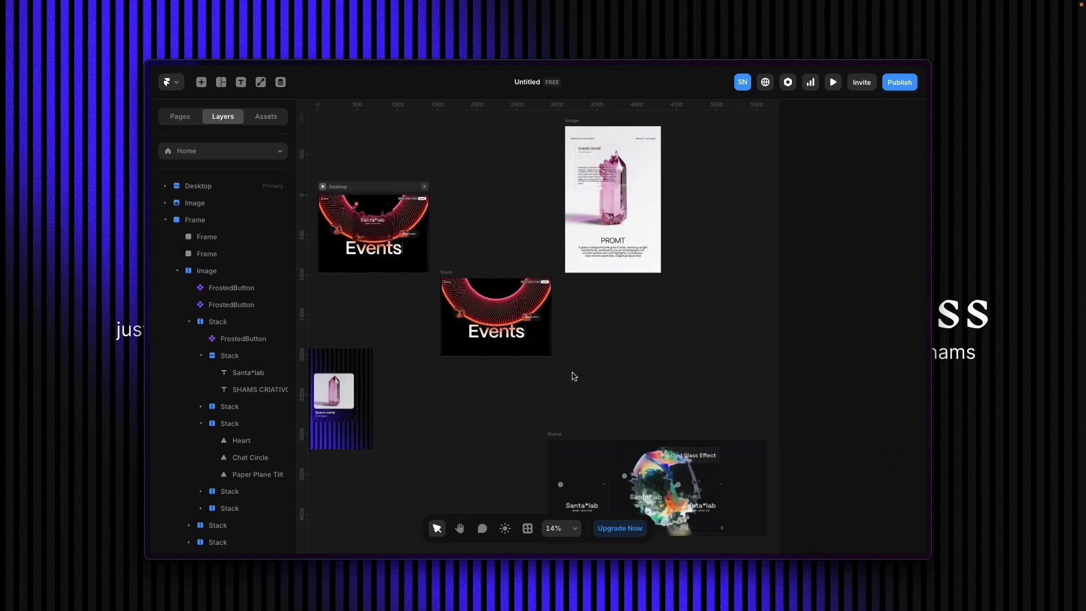
{"action": "scroll", "coordinate": [532, 318], "scroll_direction": "up", "scroll_amount": 5}
{"action": "left_click", "coordinate": [532, 319]}
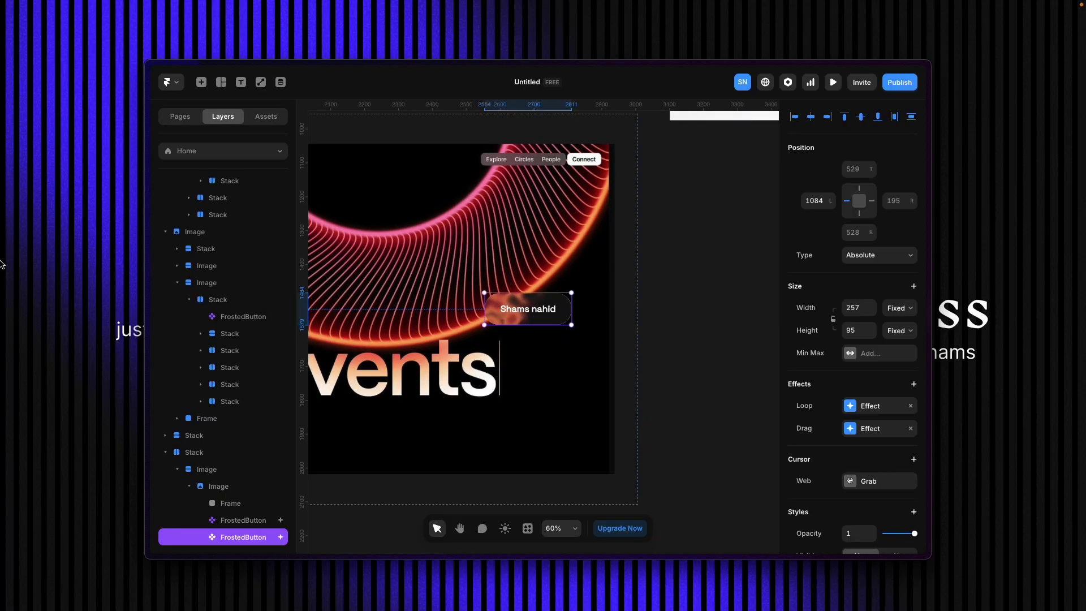
{"action": "left_click", "coordinate": [193, 192]}
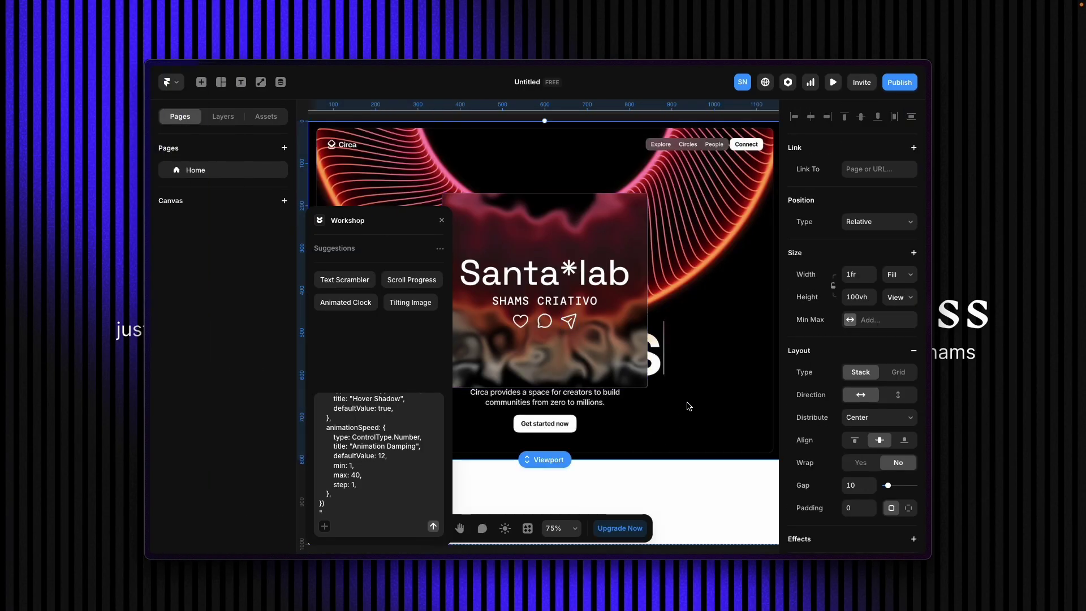
{"action": "left_click", "coordinate": [442, 220]}
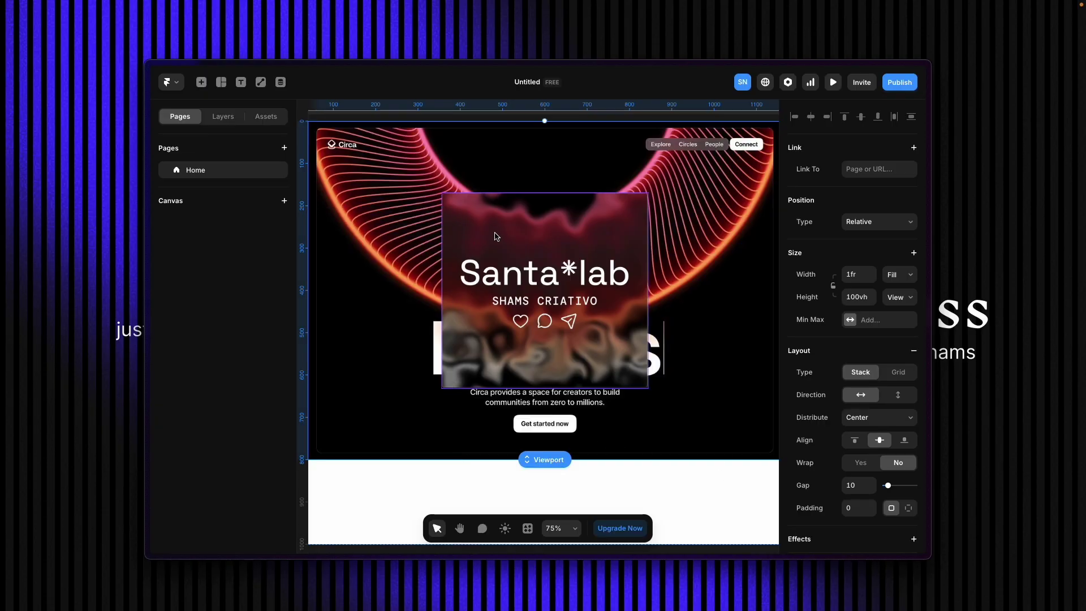
{"action": "left_click", "coordinate": [676, 277]}
Place the Shams nahid pill beside the card, toggle Show Icon on then off, and reselect it.
{"action": "scroll", "coordinate": [815, 437], "scroll_direction": "down", "scroll_amount": 5}
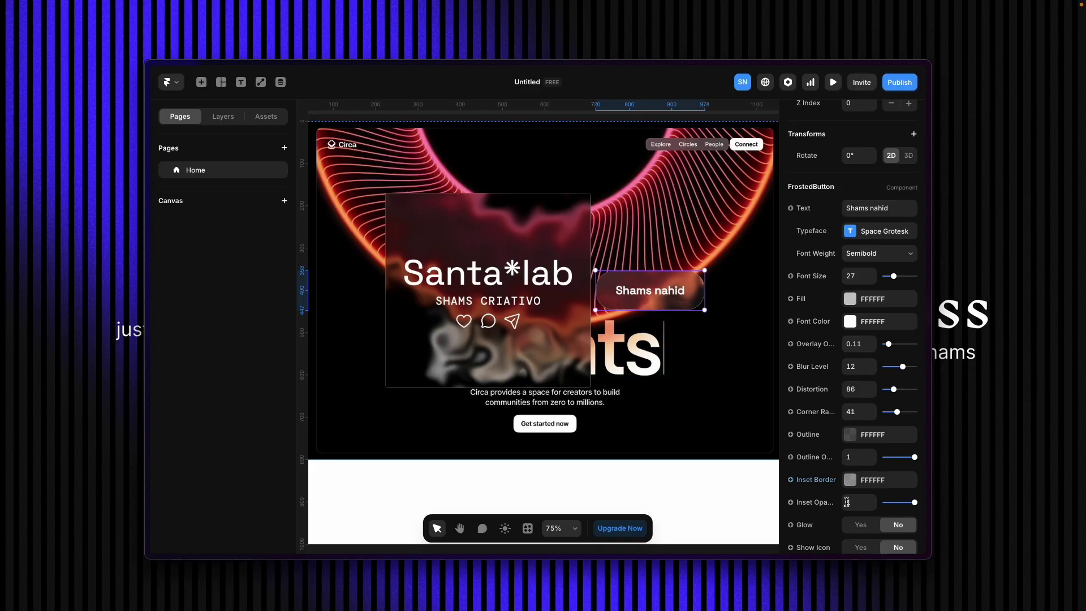
{"action": "scroll", "coordinate": [877, 517], "scroll_direction": "down", "scroll_amount": 3}
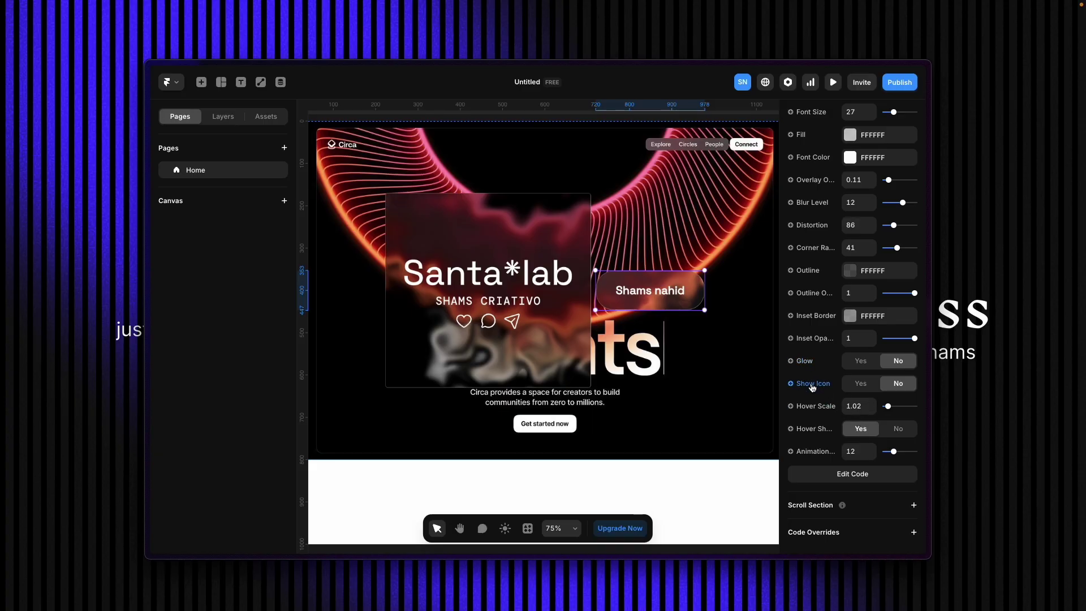
{"action": "left_click", "coordinate": [859, 384]}
{"action": "left_click", "coordinate": [898, 385]}
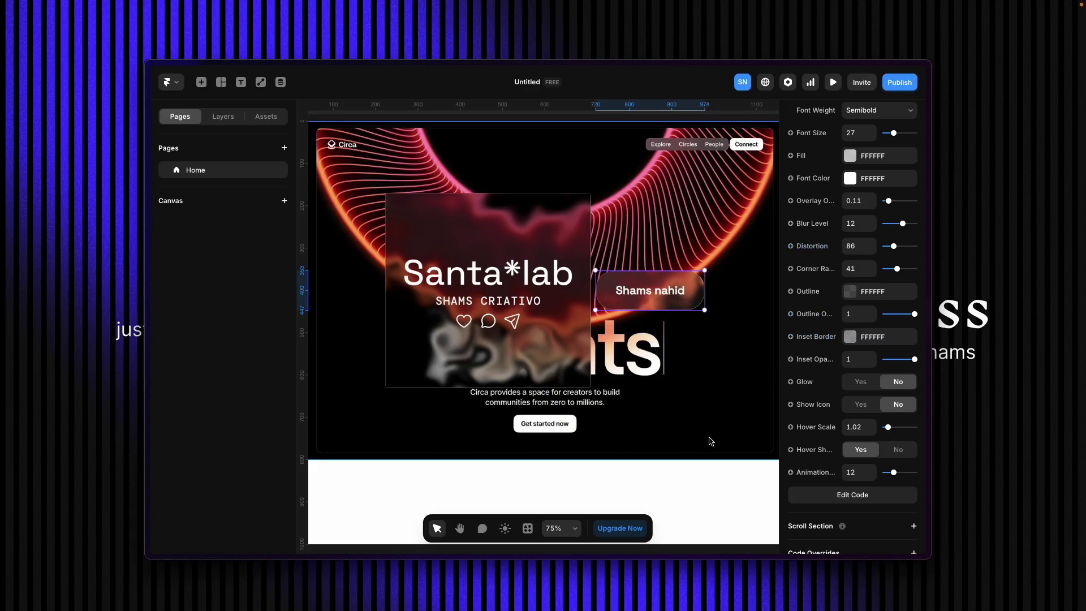
{"action": "left_click", "coordinate": [687, 499]}
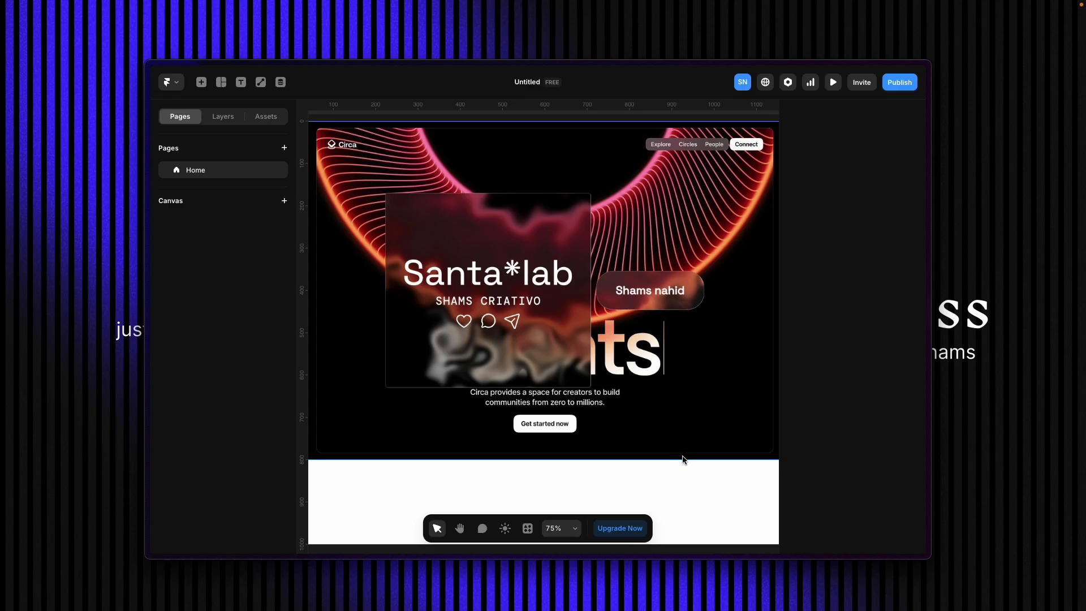
{"action": "left_click", "coordinate": [663, 304]}
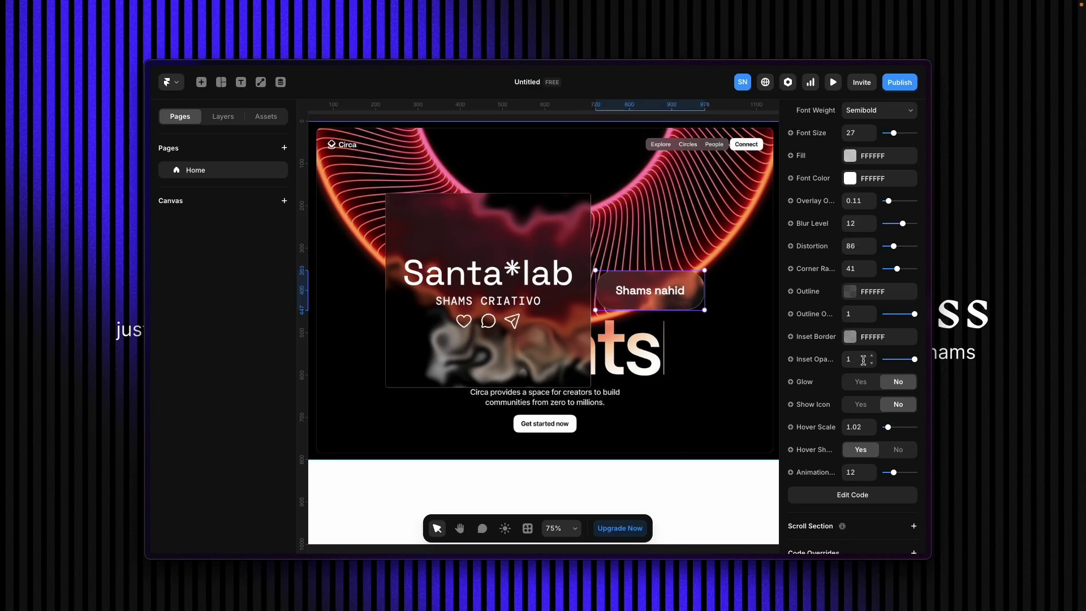